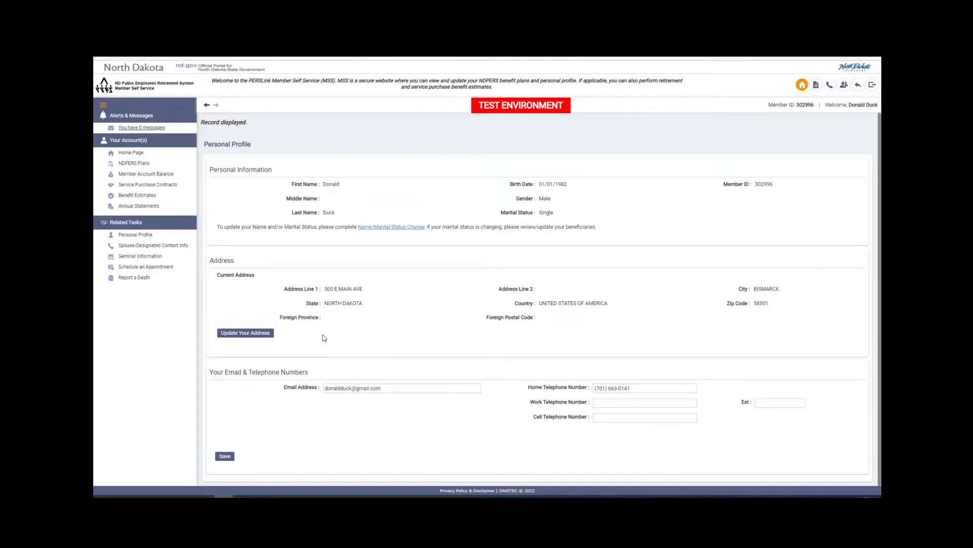
pyautogui.scroll(-1, 324, 337)
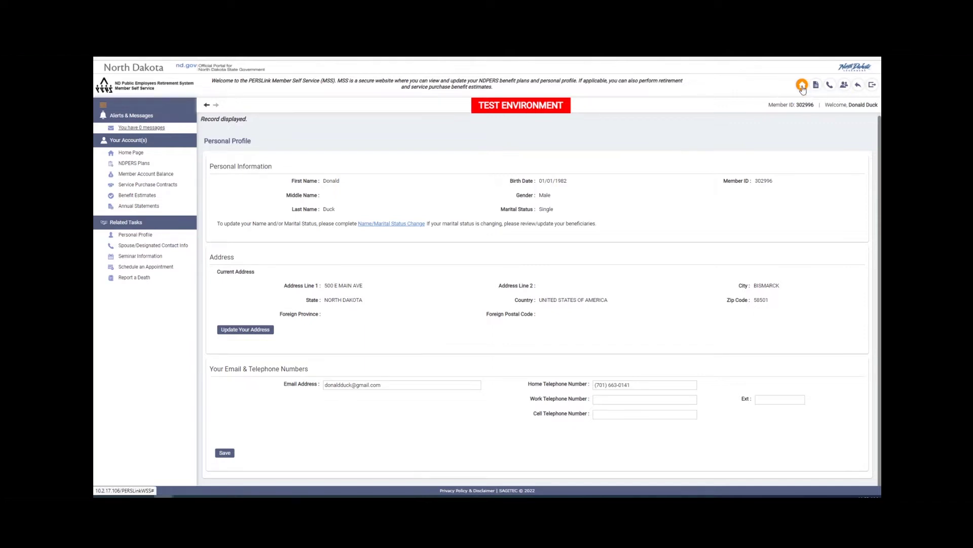
# From the member home dashboard, list the NDPERS plans, with Main 2020 Retirement eligible to enroll
pyautogui.click(802, 87)
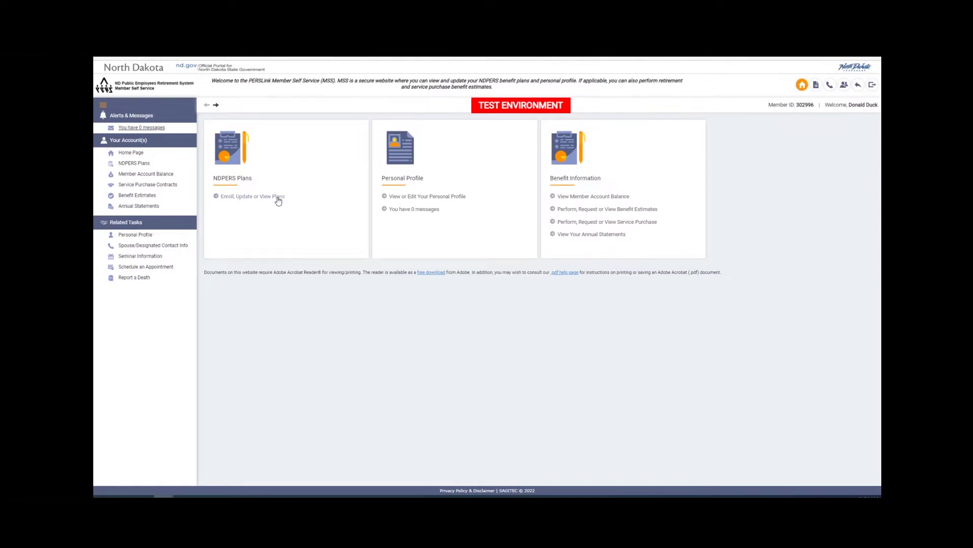
pyautogui.click(277, 200)
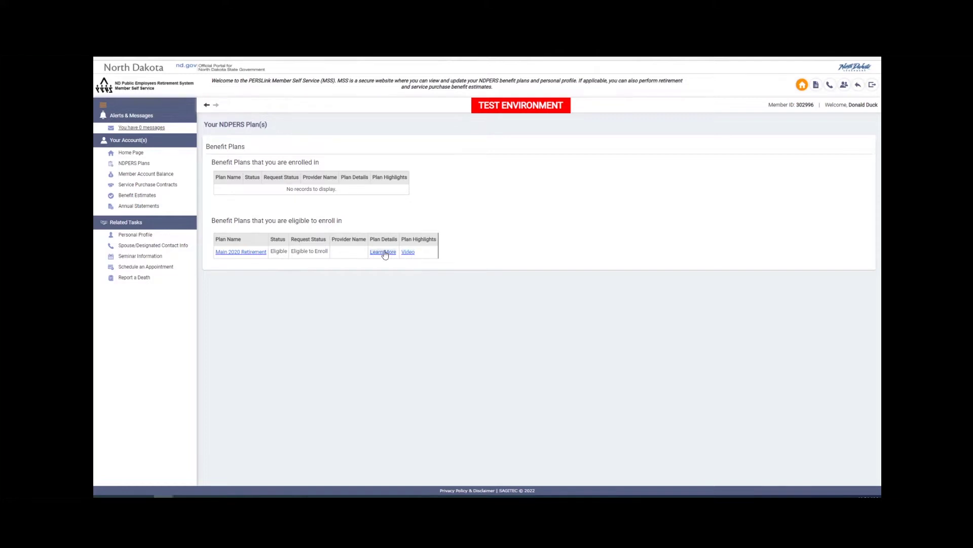
# Enroll in Main 2020 Retirement with the authorization statement accepted, then open the new inbox message
pyautogui.click(256, 251)
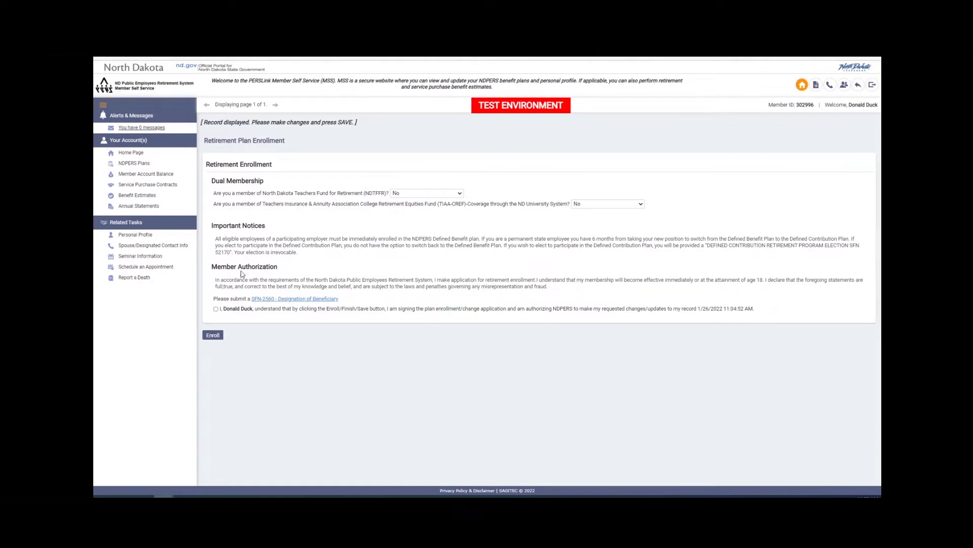
pyautogui.click(217, 309)
pyautogui.click(215, 334)
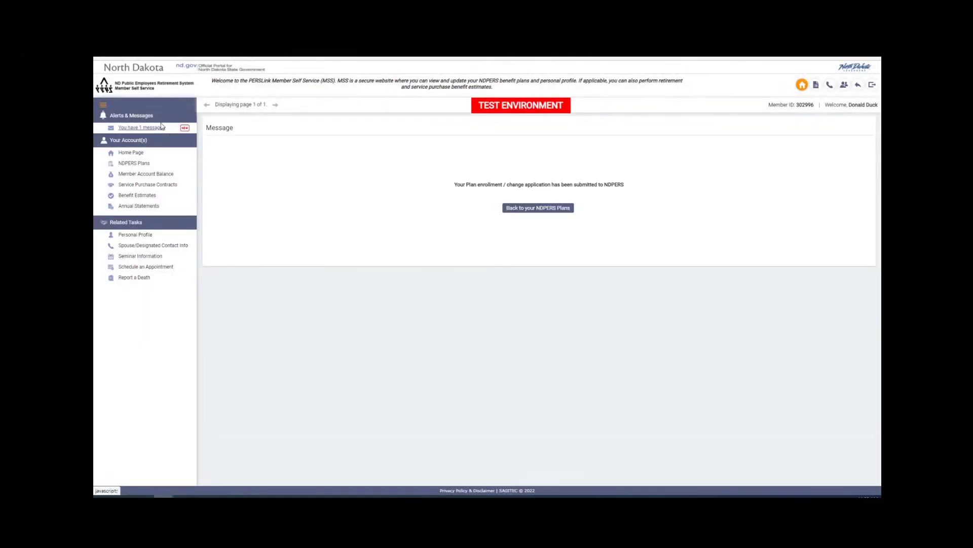
pyautogui.click(149, 129)
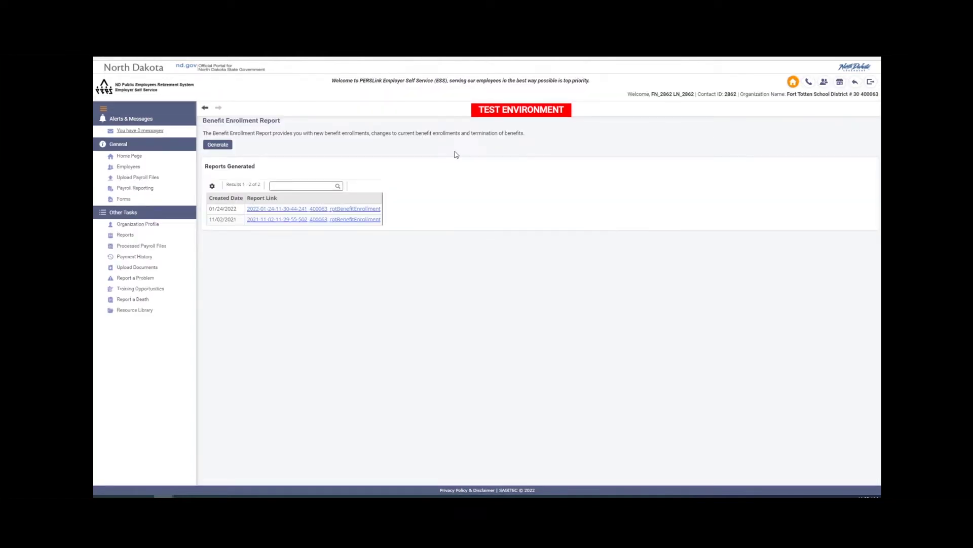
# Clear the new-enrollment message from the employer message board and confirm the clearing
pyautogui.click(793, 82)
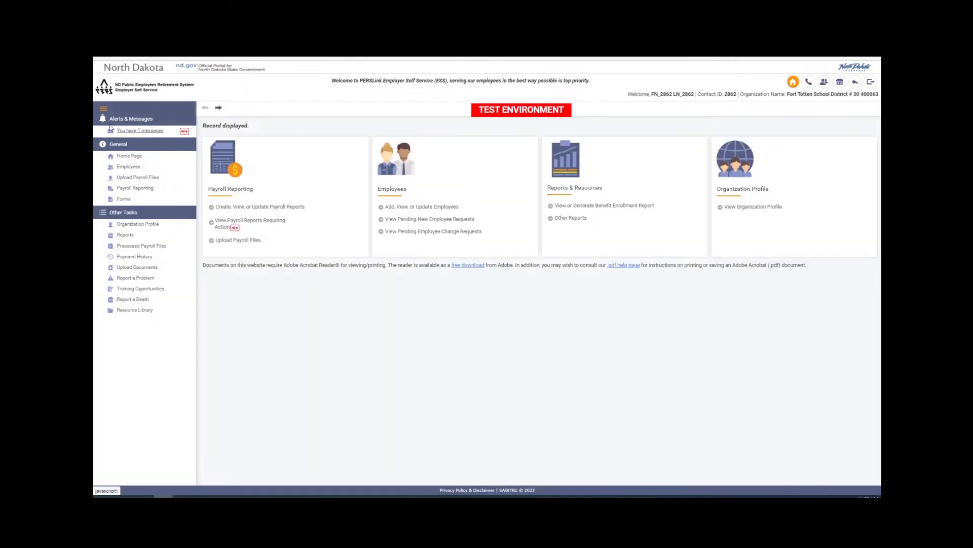
pyautogui.click(131, 131)
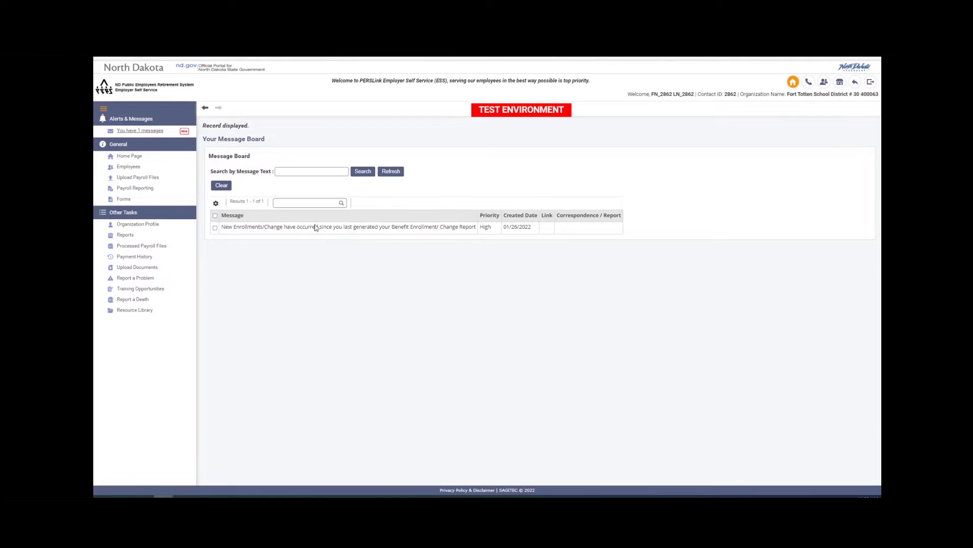
pyautogui.click(214, 228)
pyautogui.click(222, 185)
pyautogui.click(527, 91)
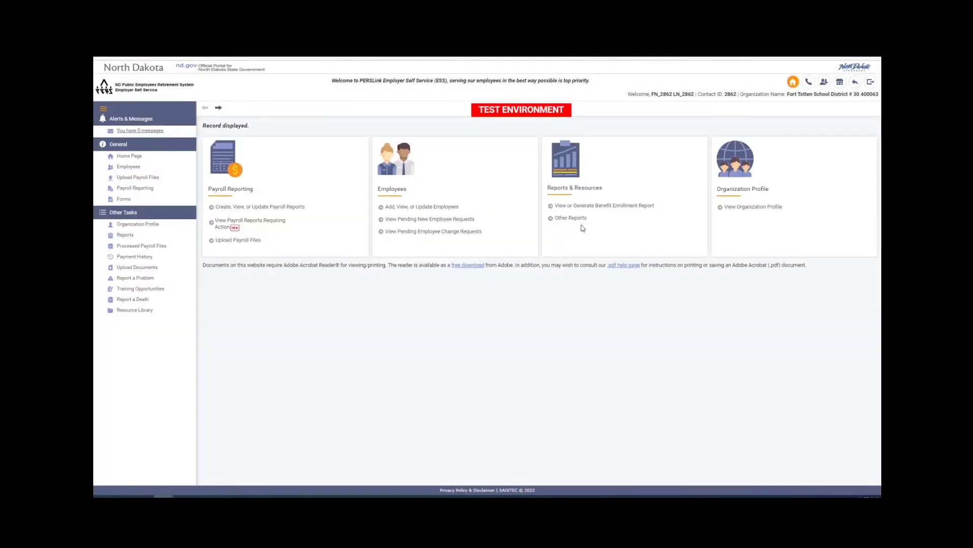
# Generate a new Benefit Enrollment Report and open the newest report, dated 01/26/2022
pyautogui.click(579, 206)
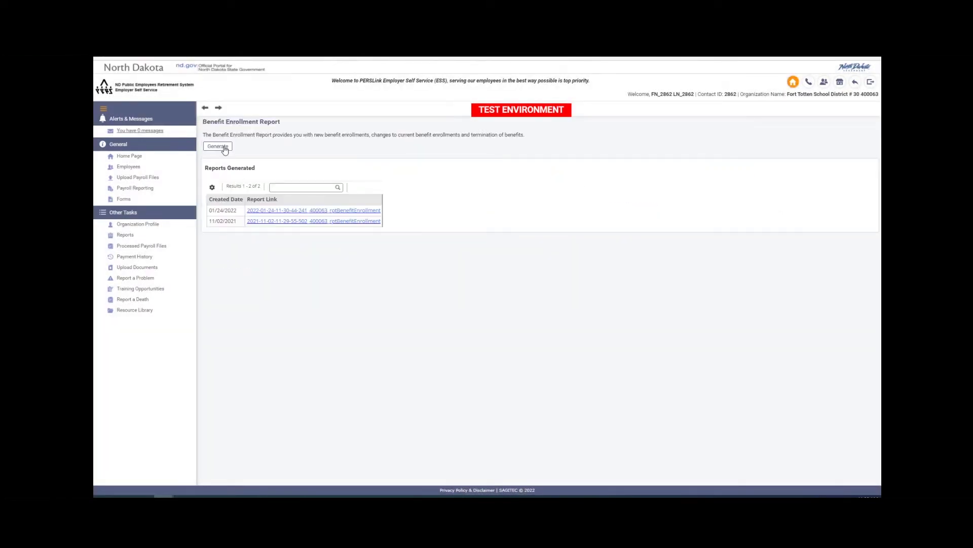
pyautogui.click(224, 149)
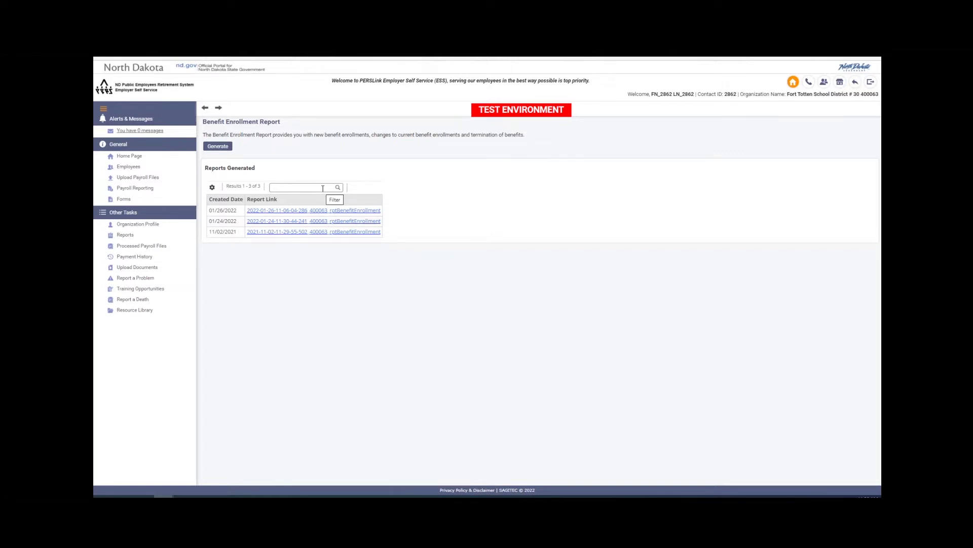
pyautogui.click(262, 211)
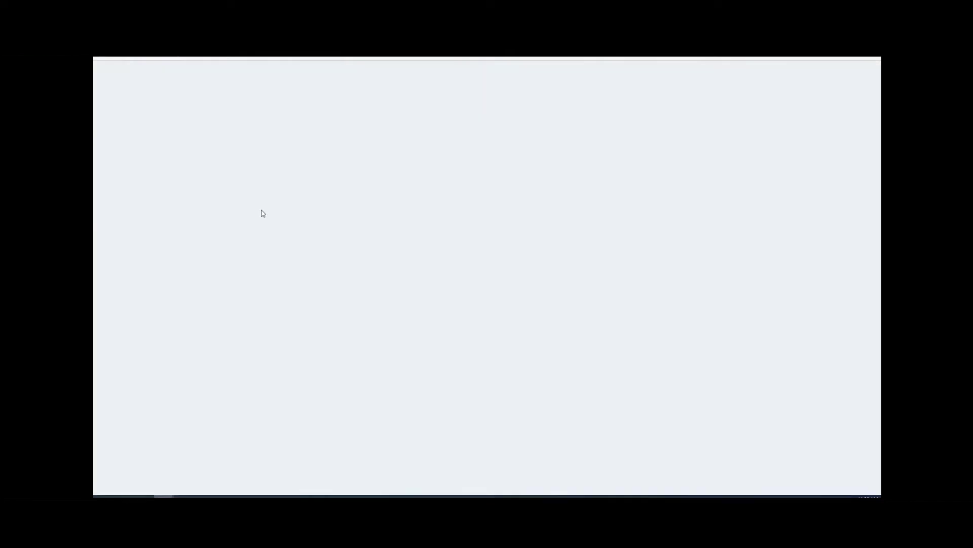
# Review the downloaded report PDF, highlighting Main 2020 as enrolled from 01/01/2022, then close it
pyautogui.click(720, 74)
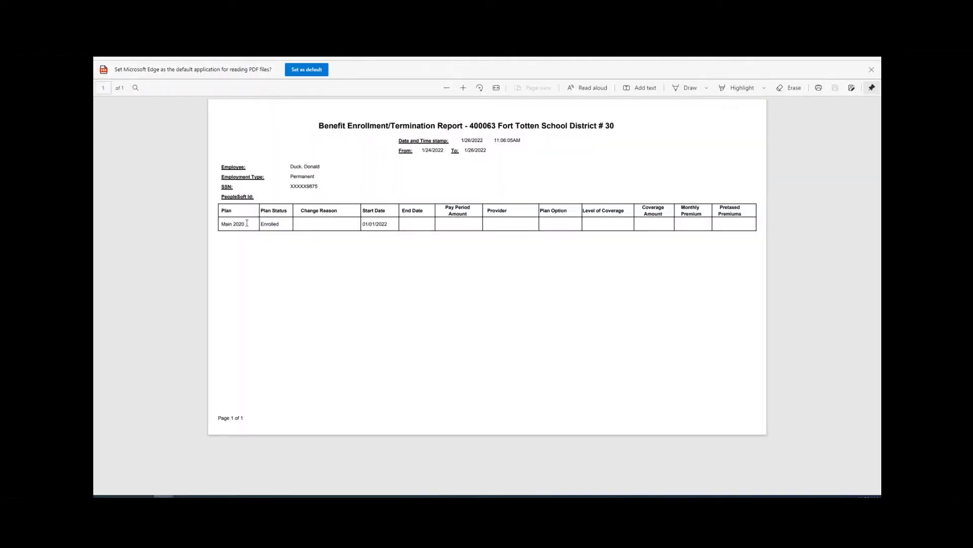
pyautogui.moveTo(247, 223); pyautogui.dragTo(221, 224)
pyautogui.hotkey('ctrl', 'w')
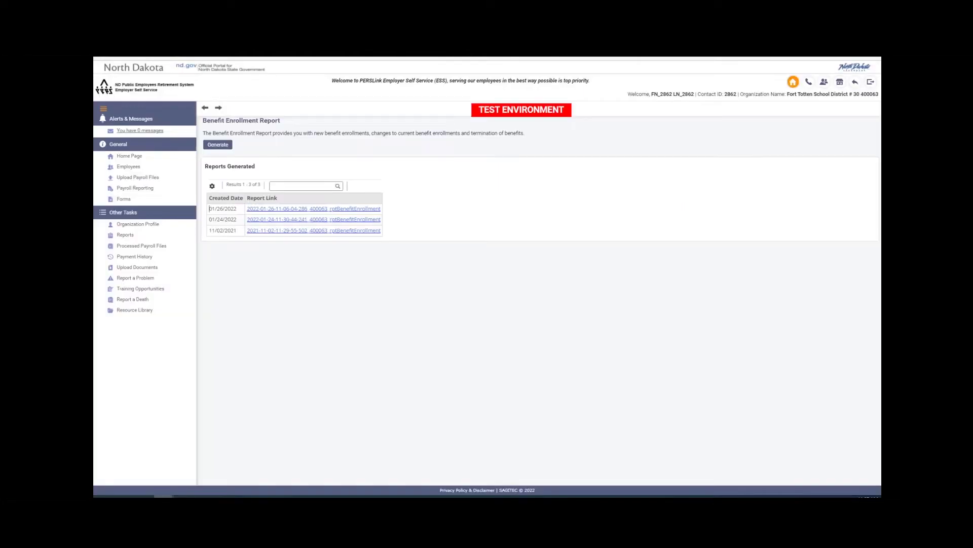
# Switch Member Self Service to another member's account by entering that member's ID
pyautogui.hotkey('ctrl', 'w')
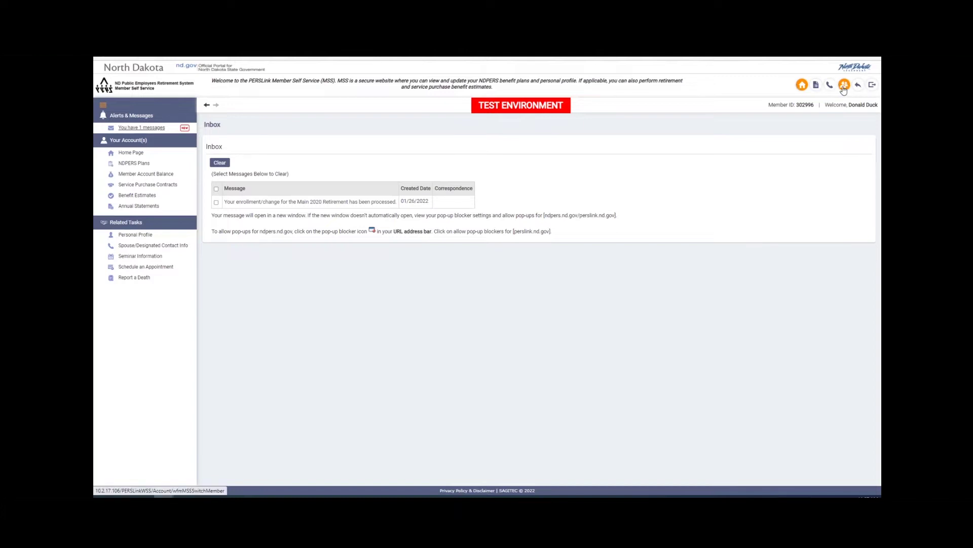
pyautogui.hotkey('ctrl', 'w')
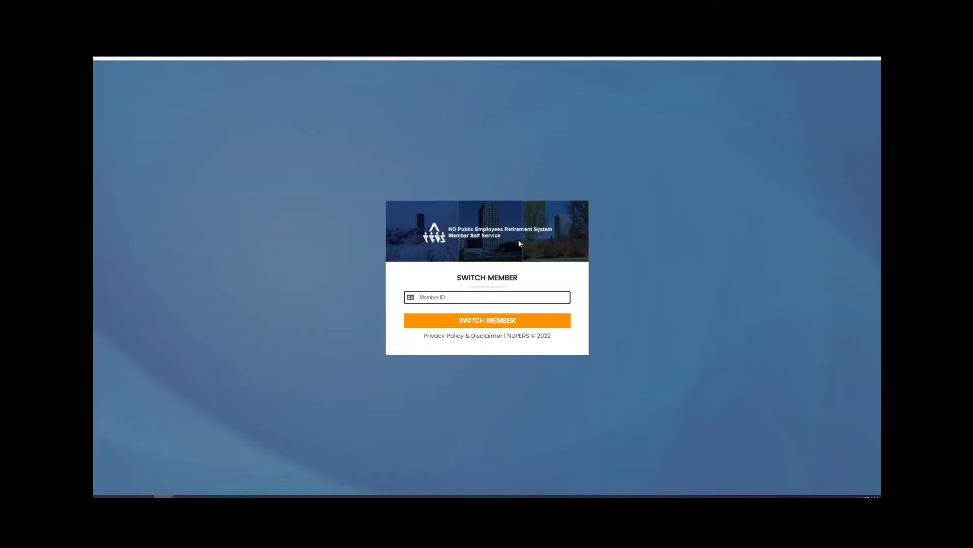
pyautogui.write('164863')
pyautogui.click(485, 320)
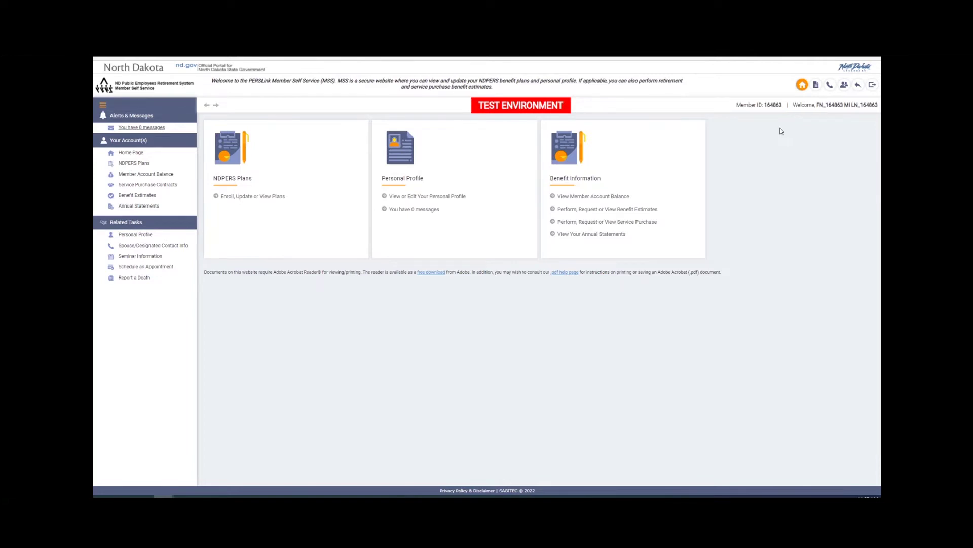
# Look over the member forms list, then open the Contact NDPERS secure-message form
pyautogui.click(815, 89)
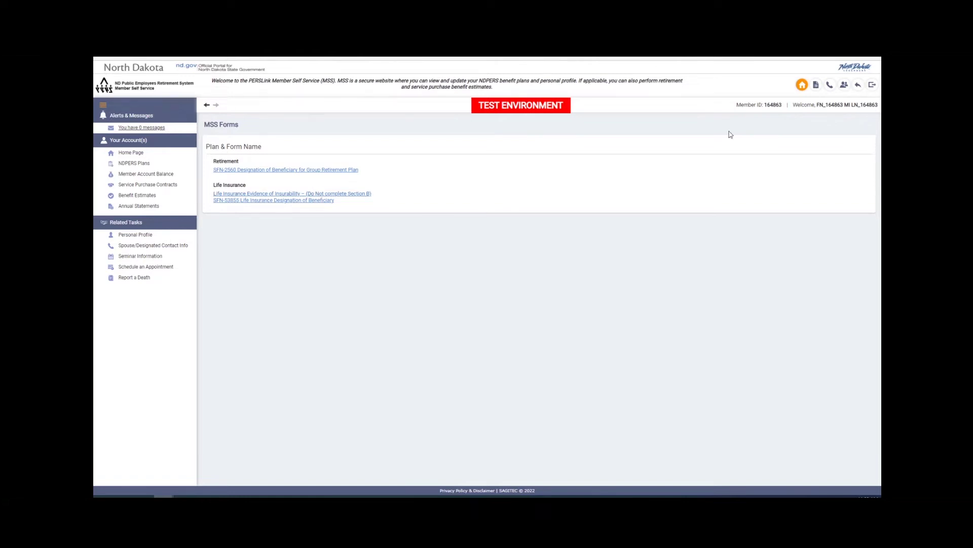
pyautogui.click(830, 86)
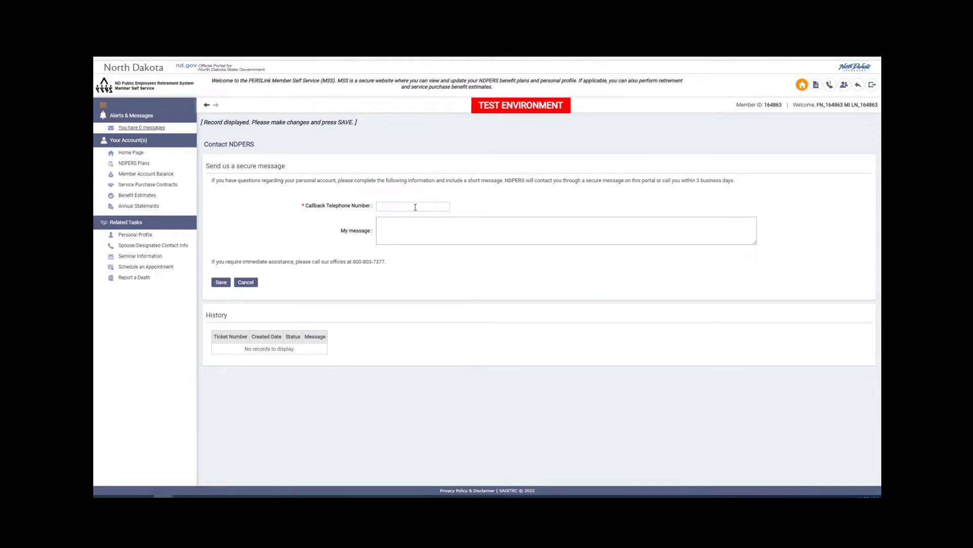
# Enter the callback telephone number and the message 'I'd like to meet with a counselor on my retirement account'
pyautogui.click(415, 207)
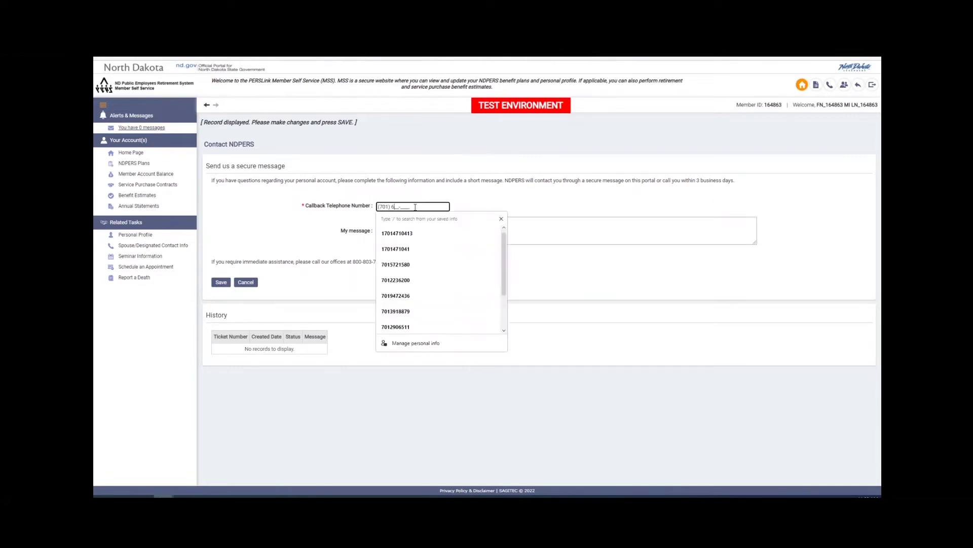
pyautogui.click(386, 226)
pyautogui.write("I'd li")
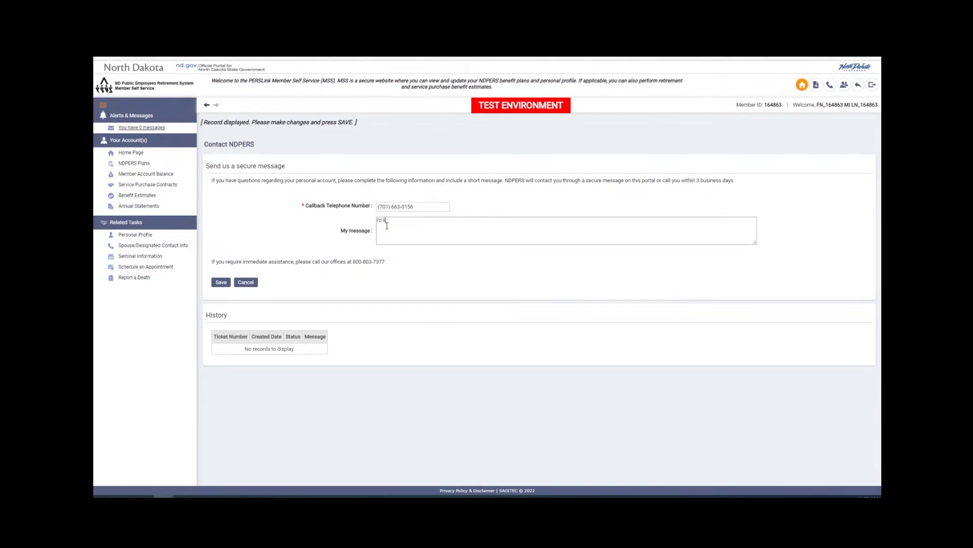
pyautogui.write('ke to meet with a counselor on my retirement account')
# Save the counselor message as an open ticket, then return home and list the enrolled Main Retirement plan
pyautogui.click(226, 283)
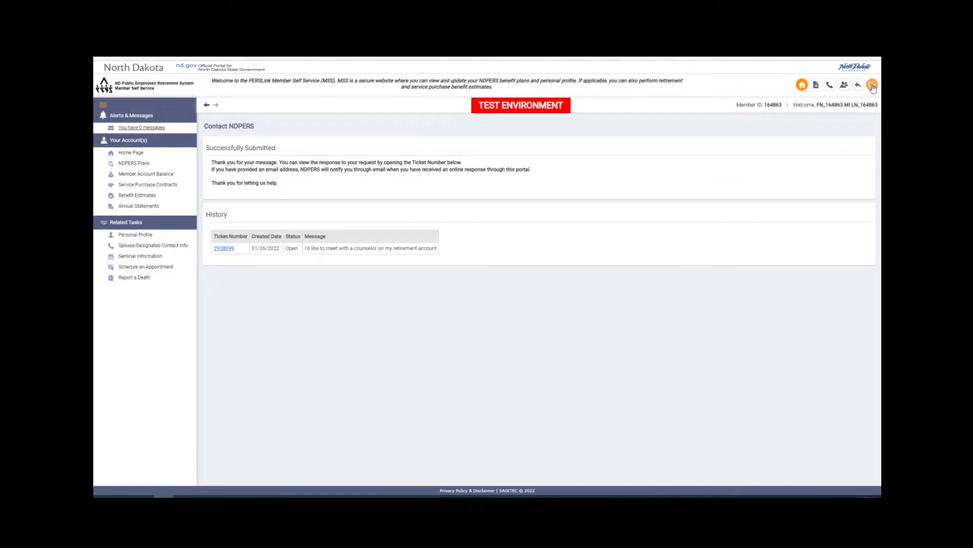
pyautogui.hotkey('alt', 'Left')
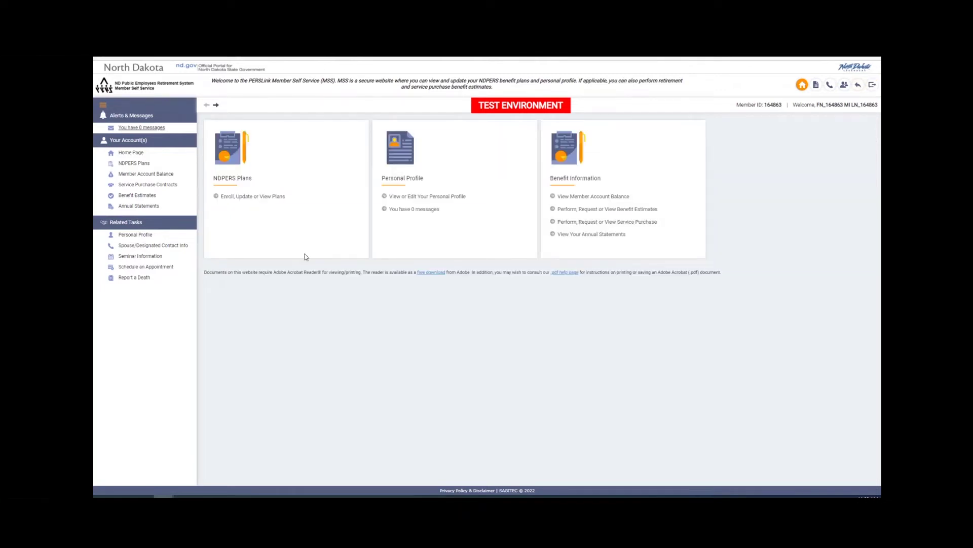
pyautogui.click(268, 197)
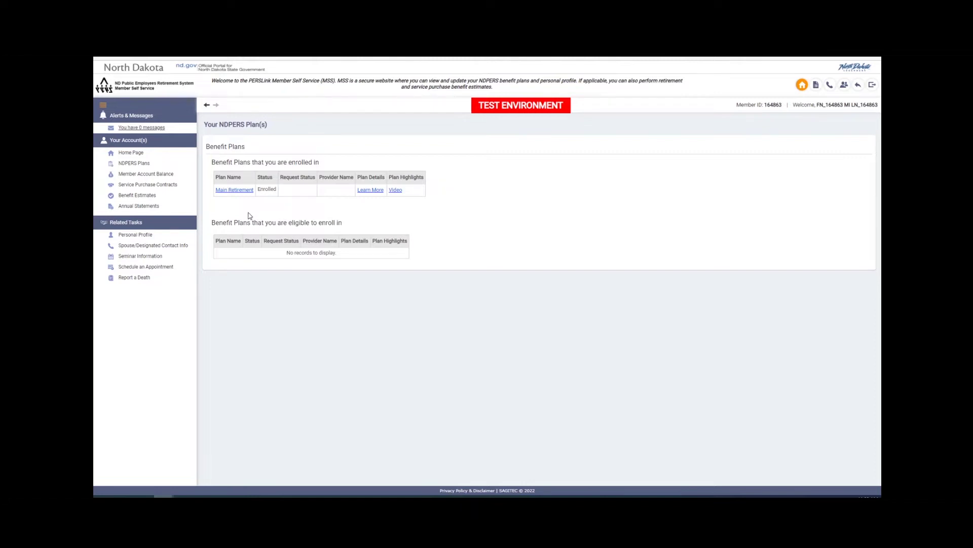
pyautogui.click(309, 235)
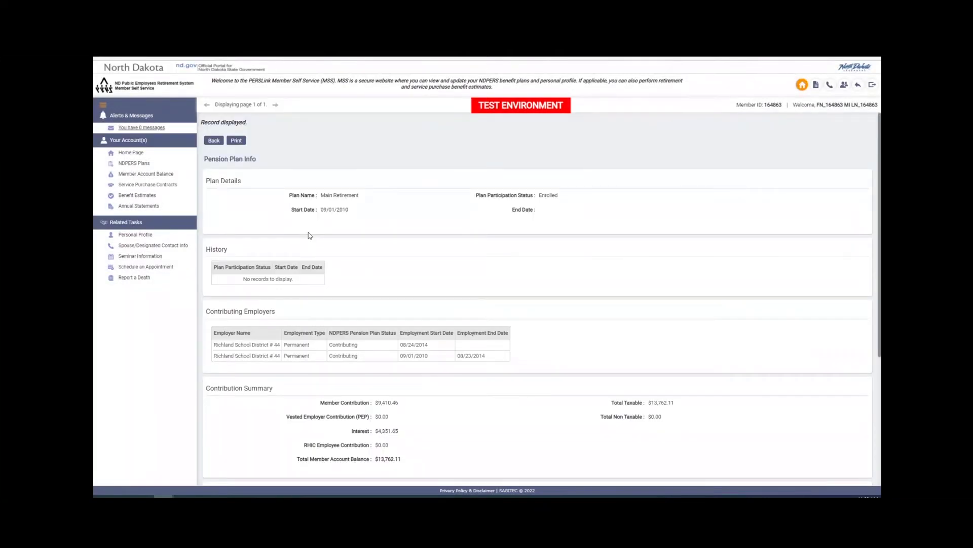
pyautogui.scroll(-2, 308, 232)
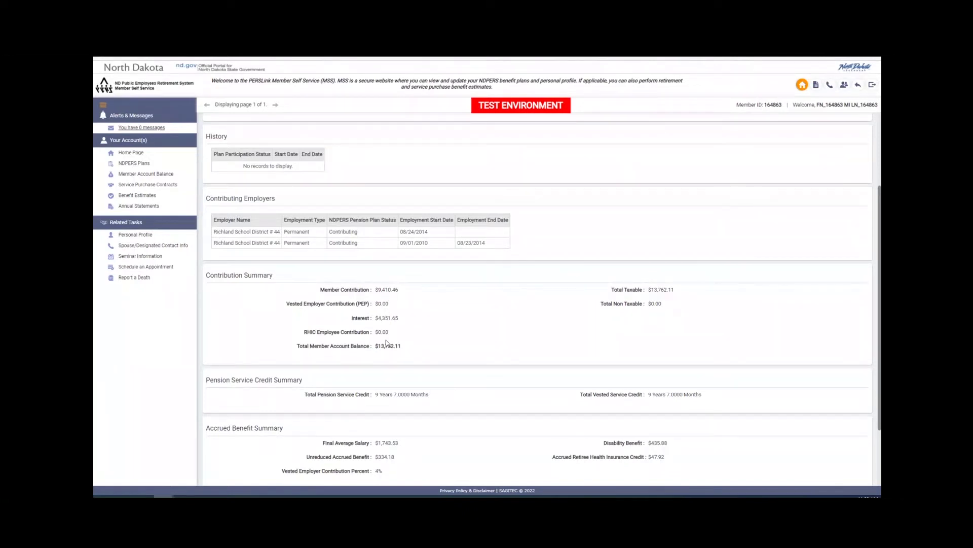
pyautogui.moveTo(381, 346); pyautogui.dragTo(399, 352)
pyautogui.moveTo(649, 289); pyautogui.dragTo(666, 291)
pyautogui.moveTo(376, 289); pyautogui.dragTo(400, 323)
pyautogui.scroll(-2, 395, 345)
pyautogui.click(381, 313)
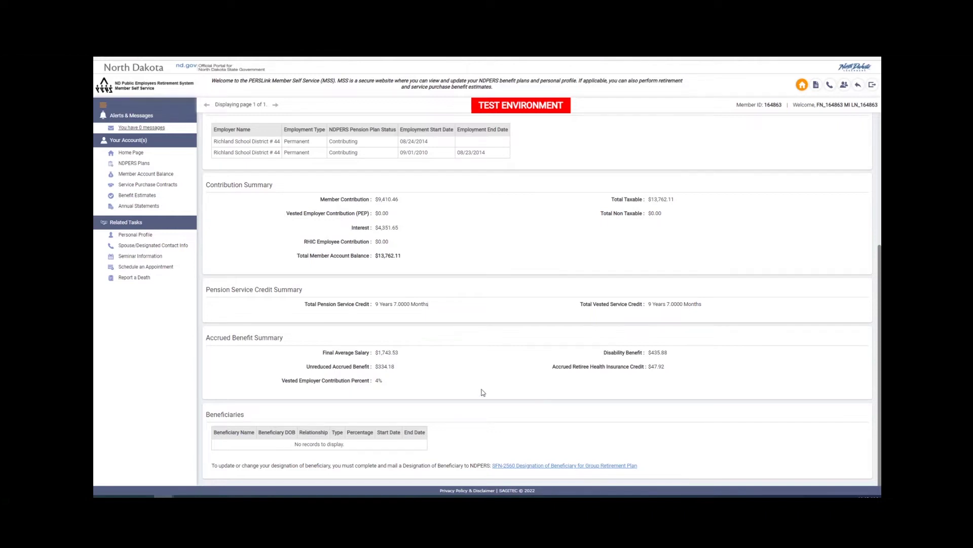
pyautogui.scroll(4, 477, 388)
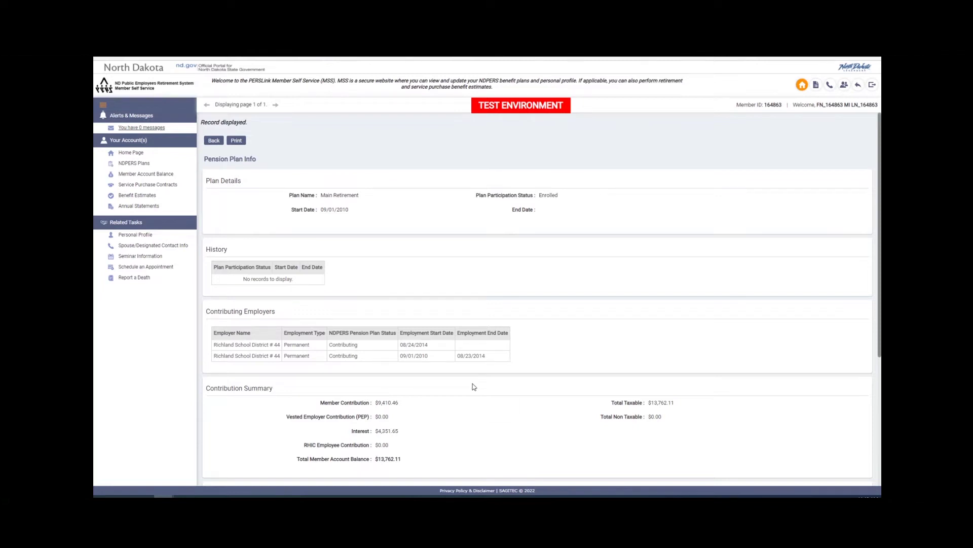
pyautogui.click(802, 85)
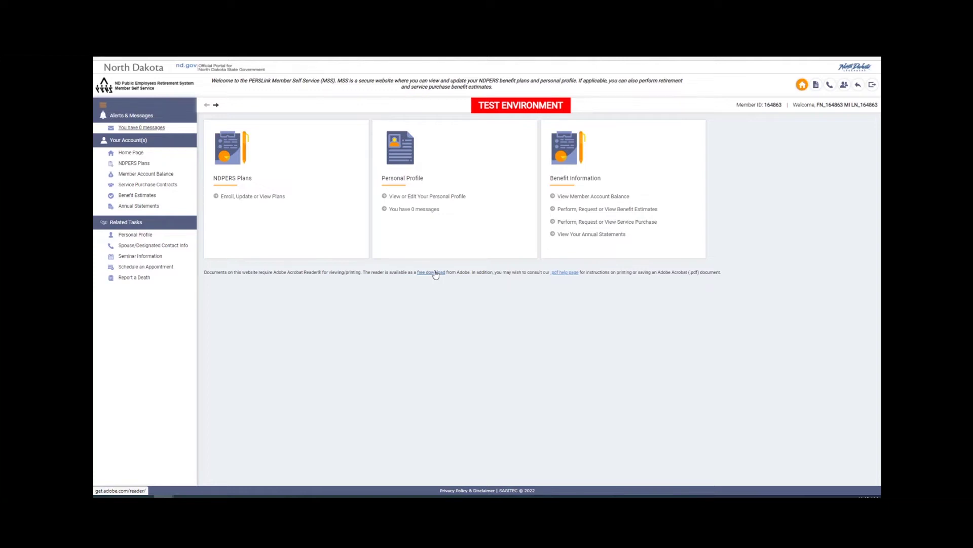
# Open 'View or Edit Your Personal Profile' to see personal information, address and telephone numbers
pyautogui.click(384, 197)
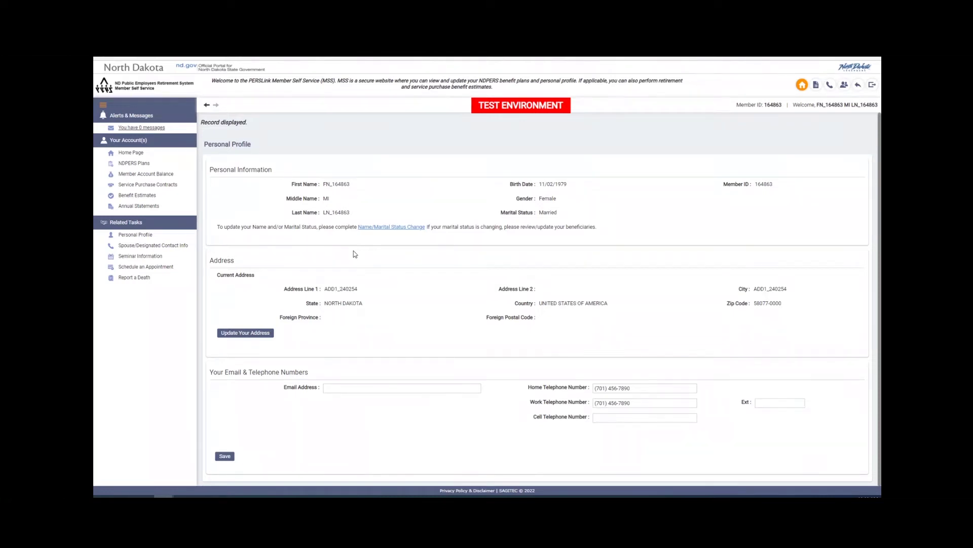
pyautogui.click(376, 232)
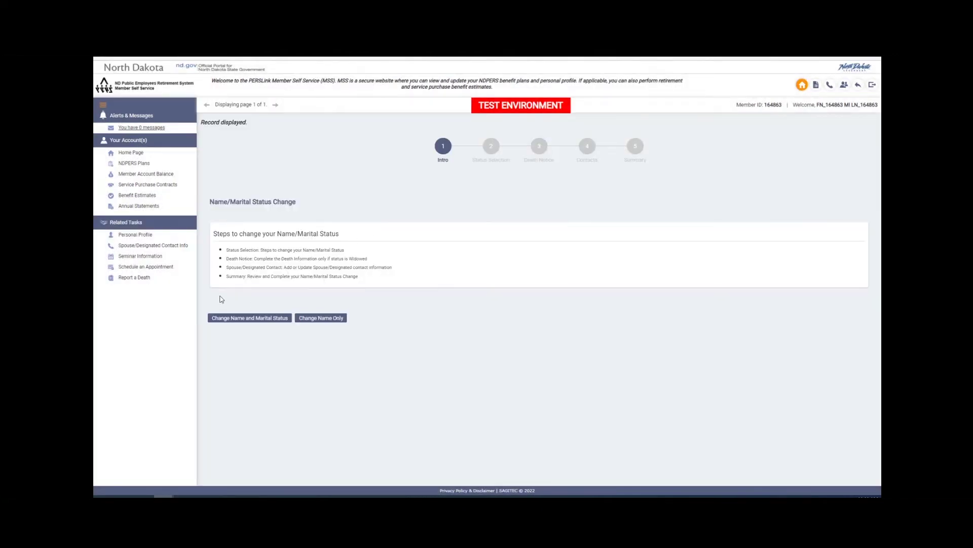
pyautogui.click(335, 319)
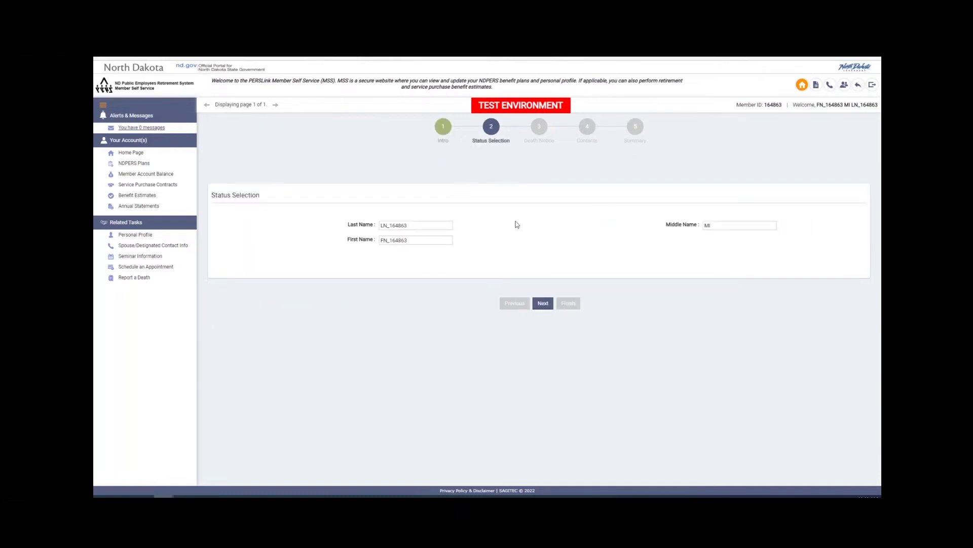
pyautogui.click(802, 84)
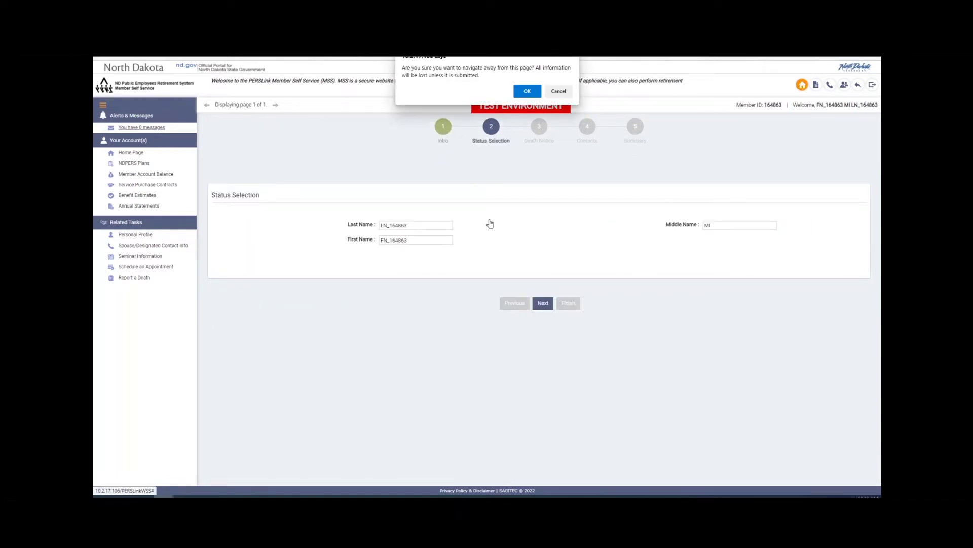
pyautogui.click(528, 91)
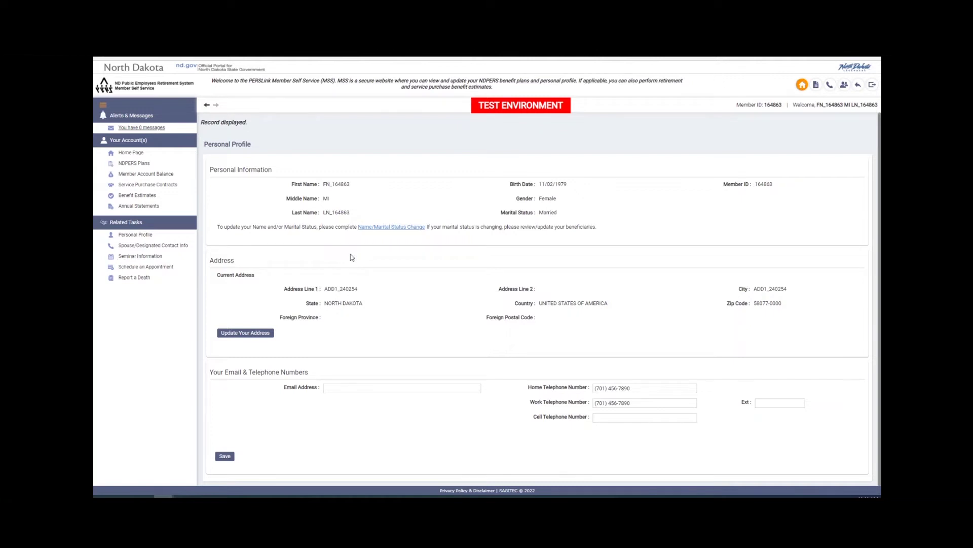
# Leave the personal profile and return to the member home dashboard
pyautogui.scroll(-1, 352, 257)
pyautogui.click(802, 85)
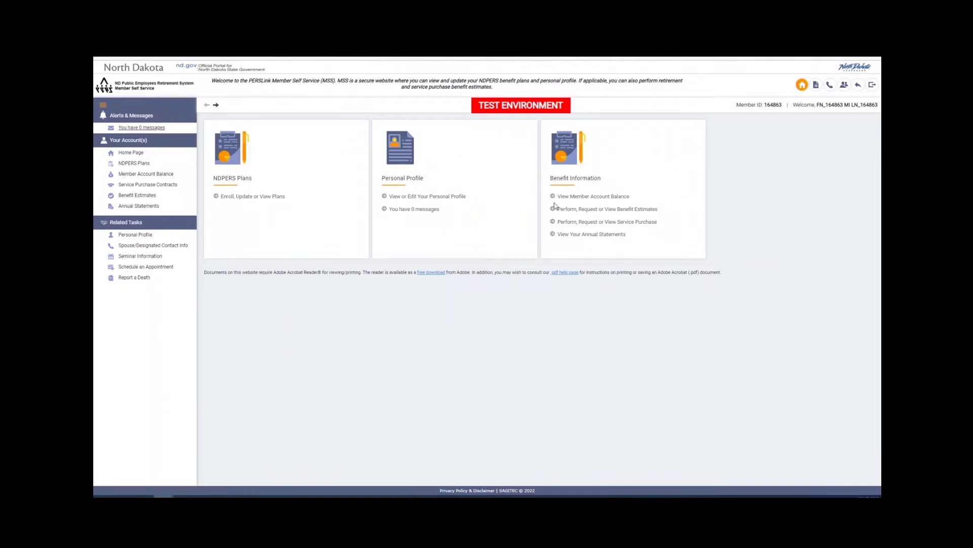
pyautogui.click(577, 199)
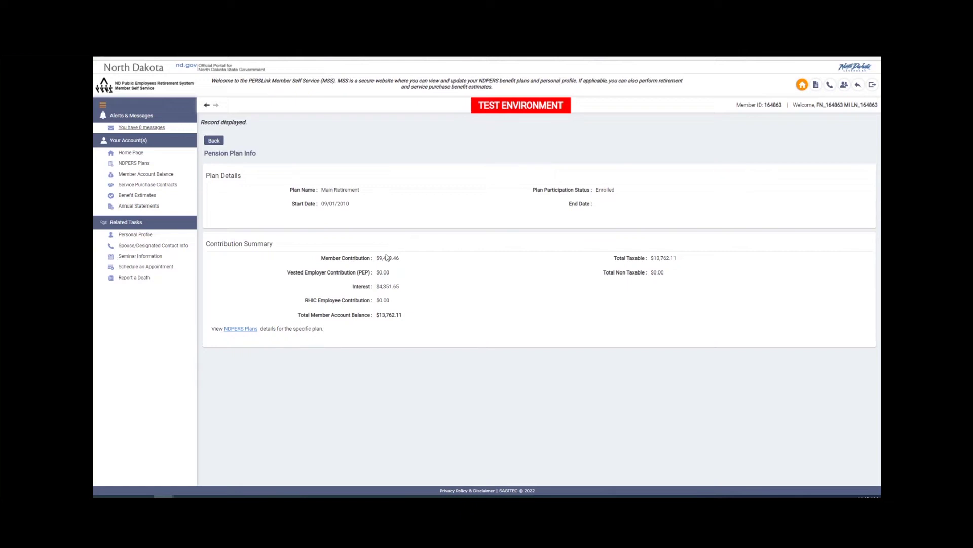
pyautogui.moveTo(378, 258); pyautogui.dragTo(401, 263)
pyautogui.moveTo(382, 287); pyautogui.dragTo(390, 316)
pyautogui.click(858, 86)
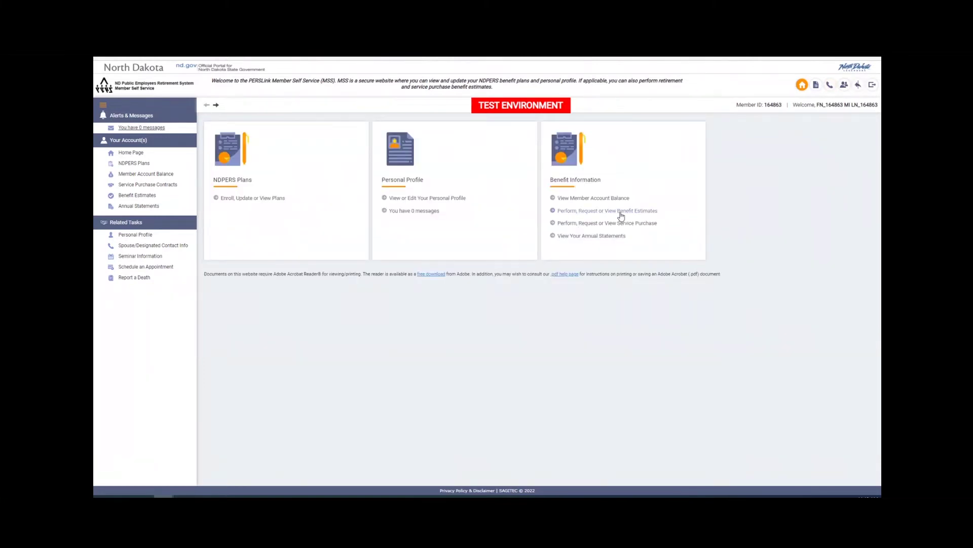
# In Benefit Estimates, run 'Use the benefit estimate calculator & calculate a benefit estimate'
pyautogui.click(621, 211)
pyautogui.click(295, 183)
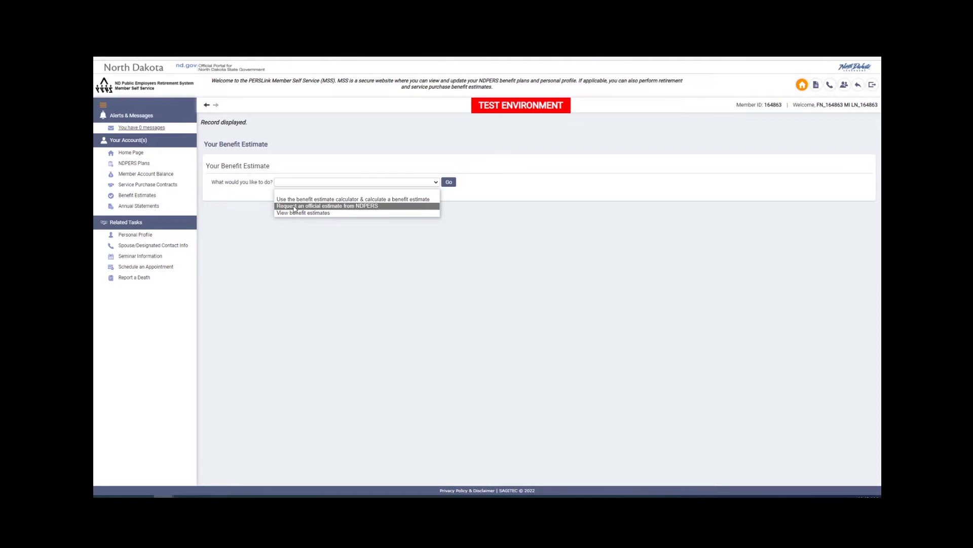
pyautogui.click(297, 201)
pyautogui.click(449, 182)
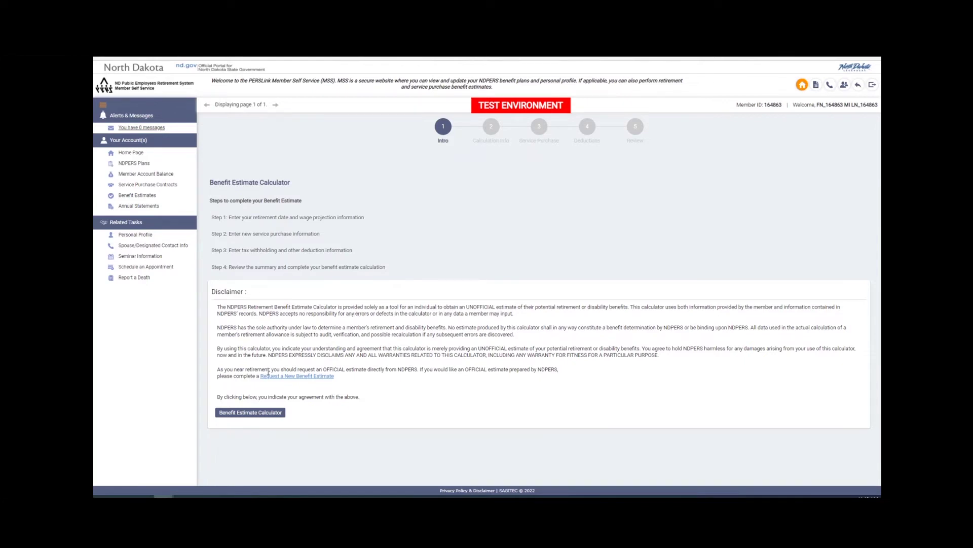
# Accept the disclaimer and start a Retirement estimate with last employment date 12/31/2043
pyautogui.click(252, 413)
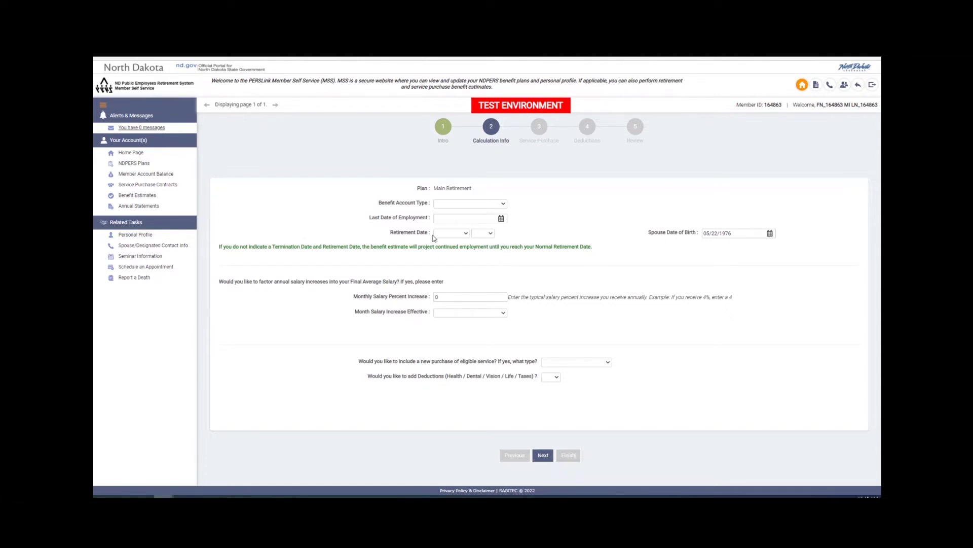
pyautogui.click(444, 205)
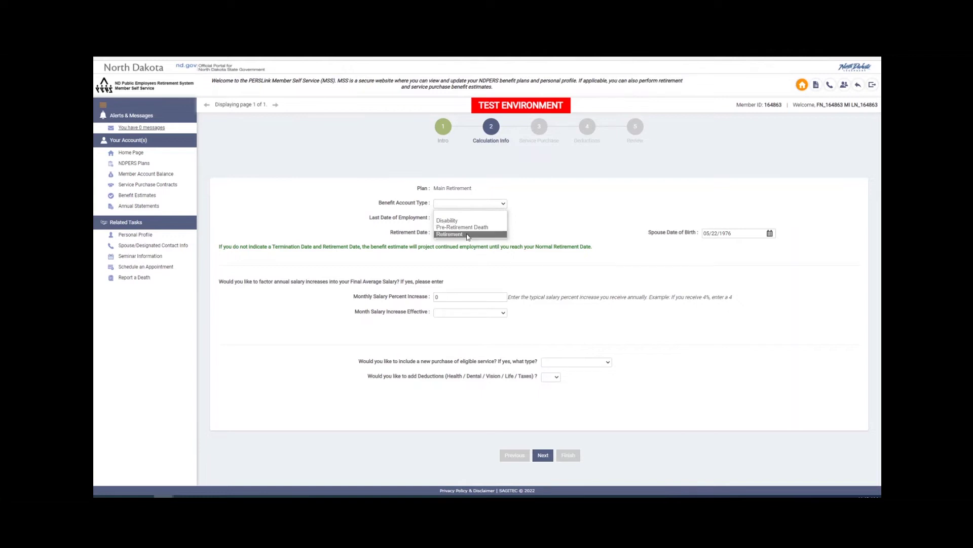
pyautogui.click(450, 234)
pyautogui.click(449, 219)
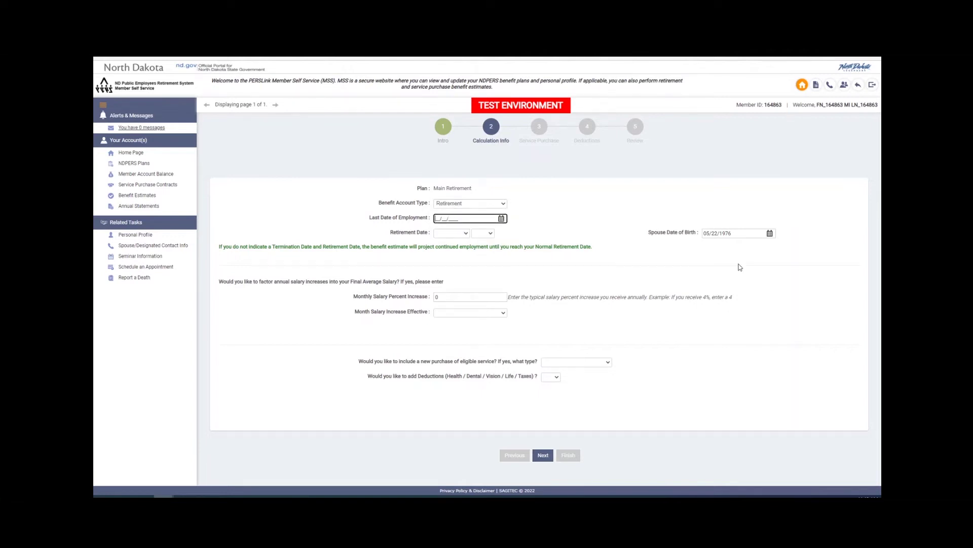
pyautogui.write('12/31/2043')
# Set the retirement date to June 2044
pyautogui.click(459, 233)
pyautogui.click(449, 285)
pyautogui.click(483, 233)
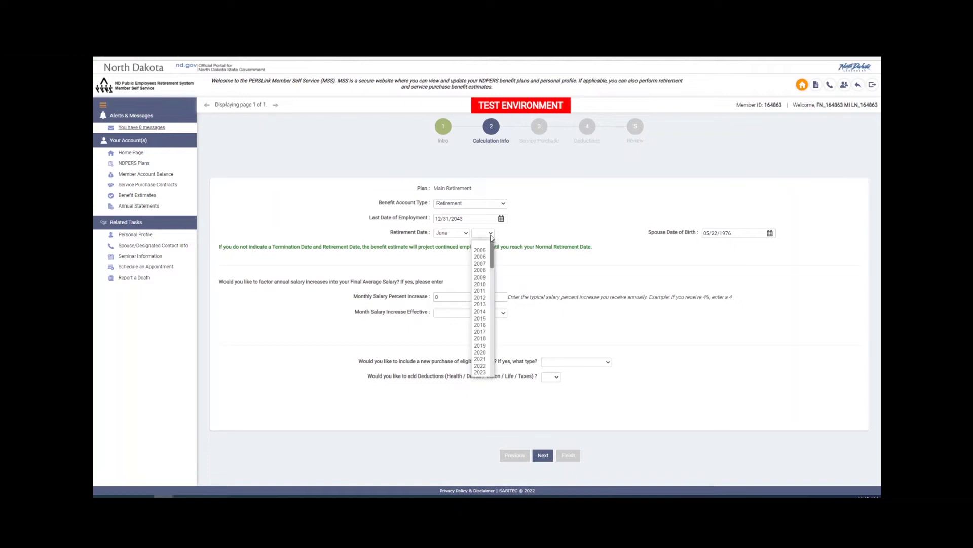
pyautogui.scroll(-3, 481, 314)
pyautogui.scroll(-5, 483, 318)
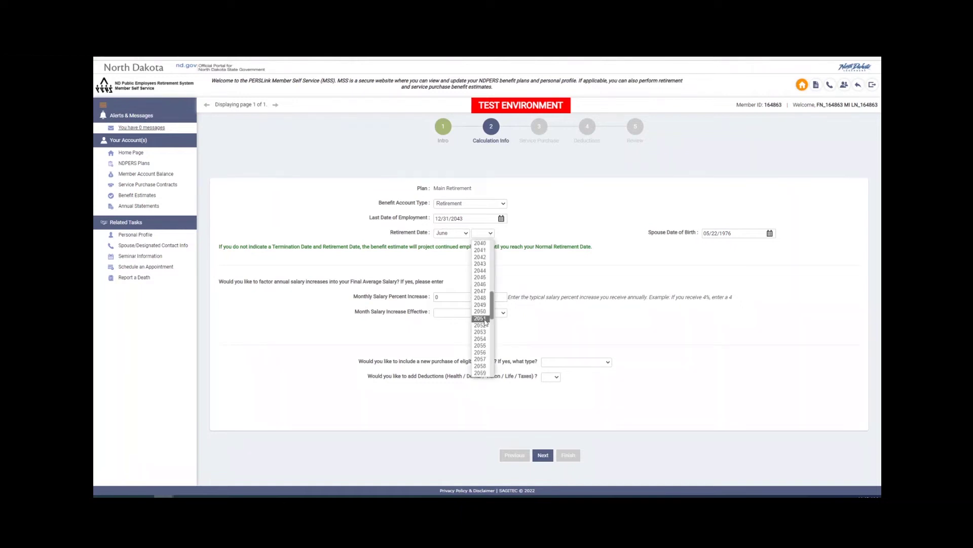
pyautogui.click(485, 272)
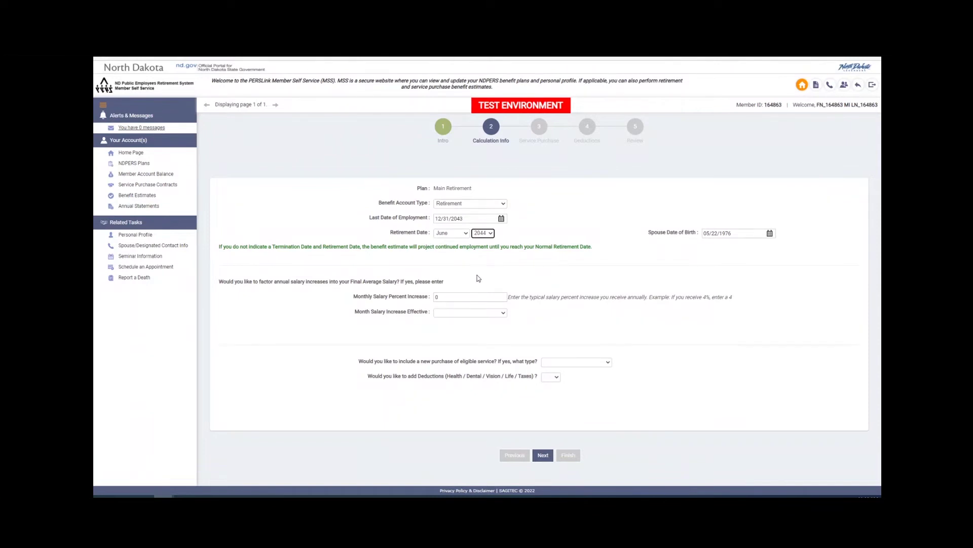
# Set a 2% salary increase effective in July
pyautogui.doubleClick(440, 296)
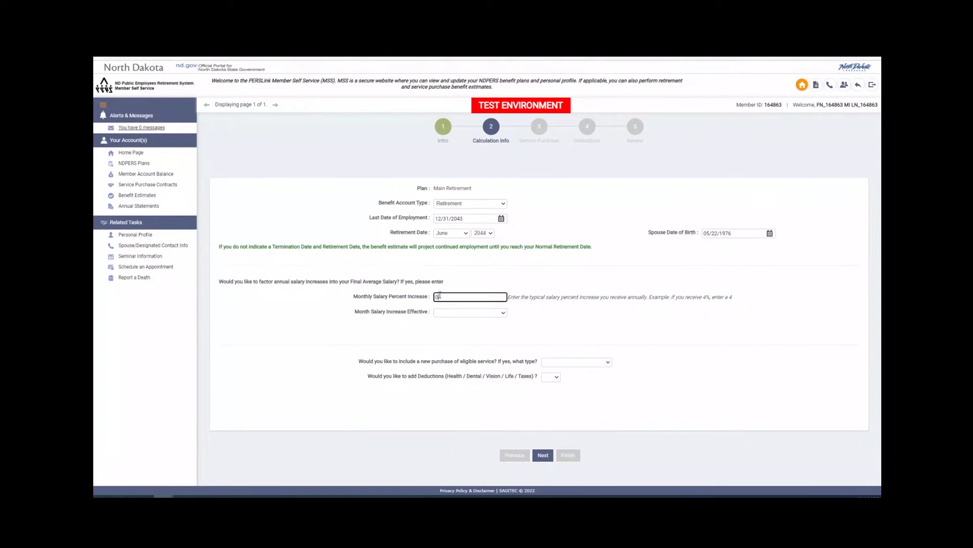
pyautogui.write('2')
pyautogui.click(497, 314)
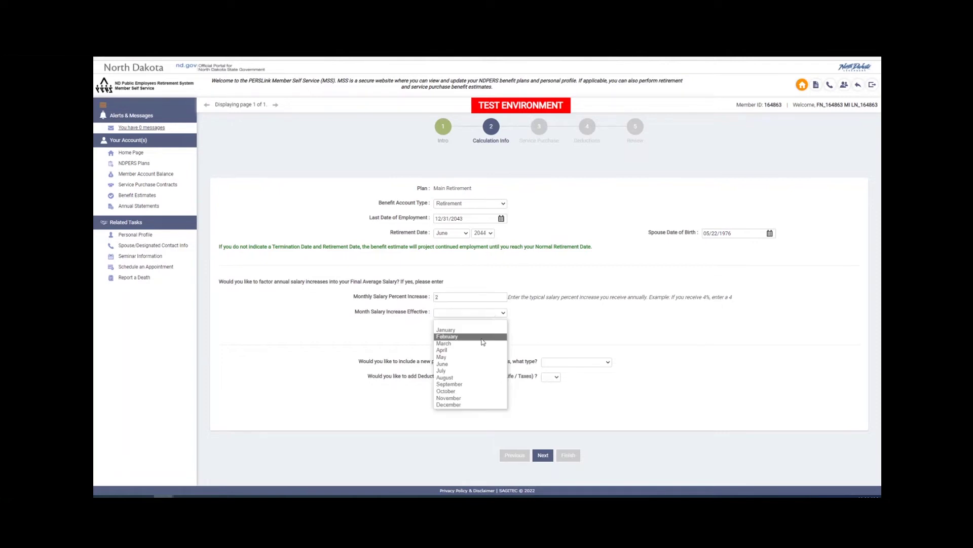
pyautogui.click(477, 371)
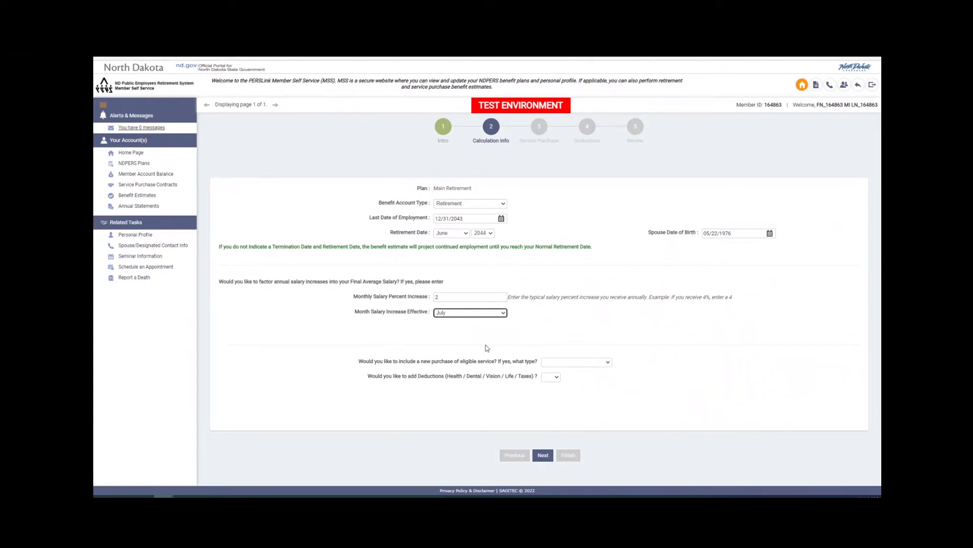
# Choose Additional Service Months as the service purchase, set add Deductions to Yes, and continue
pyautogui.click(551, 362)
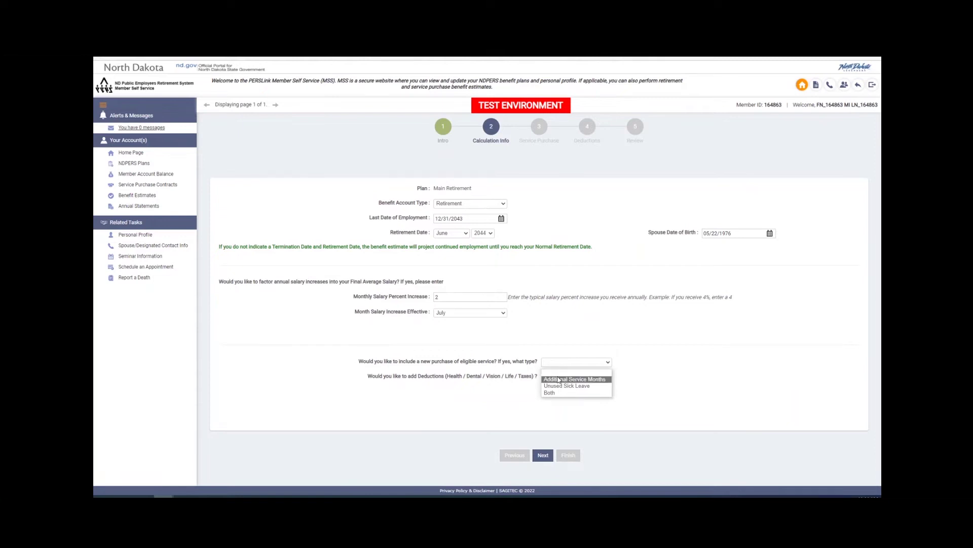
pyautogui.click(558, 379)
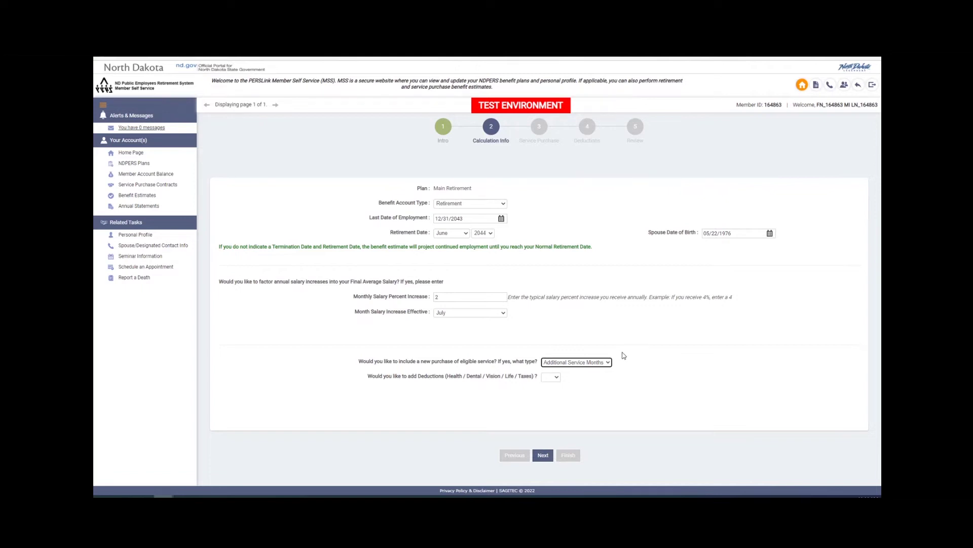
pyautogui.click(551, 376)
pyautogui.click(550, 393)
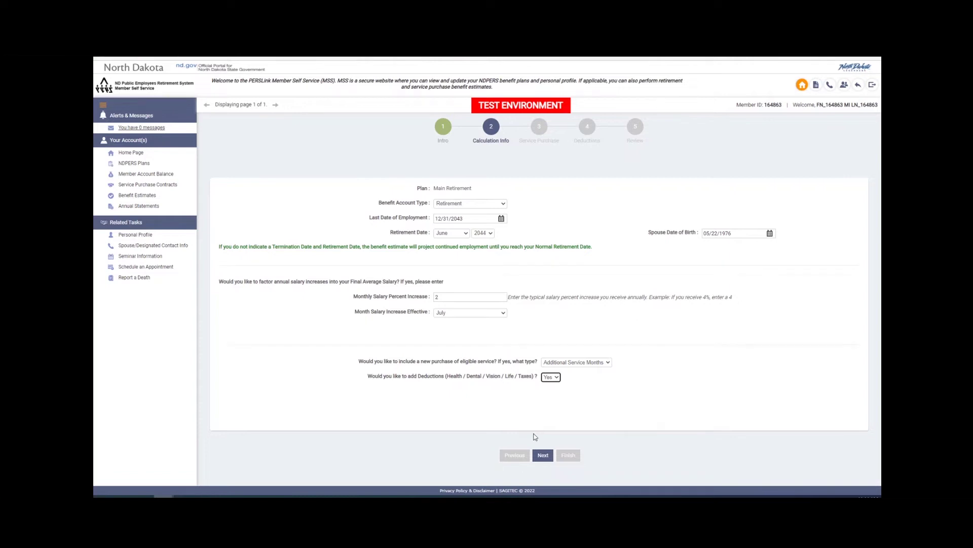
pyautogui.click(543, 454)
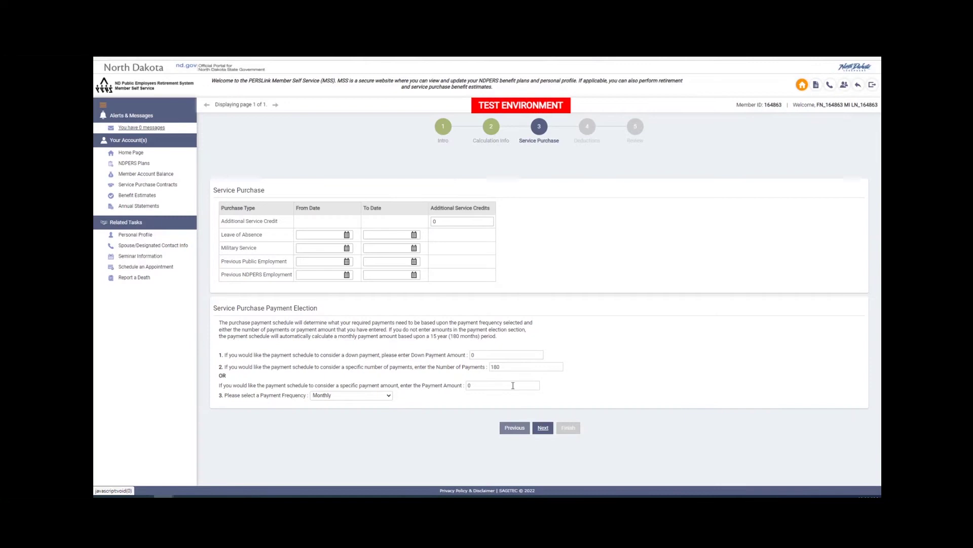
# Buy 60 additional service credits in 1 payment, One Time - Lump Sum Amount, then continue
pyautogui.click(445, 221)
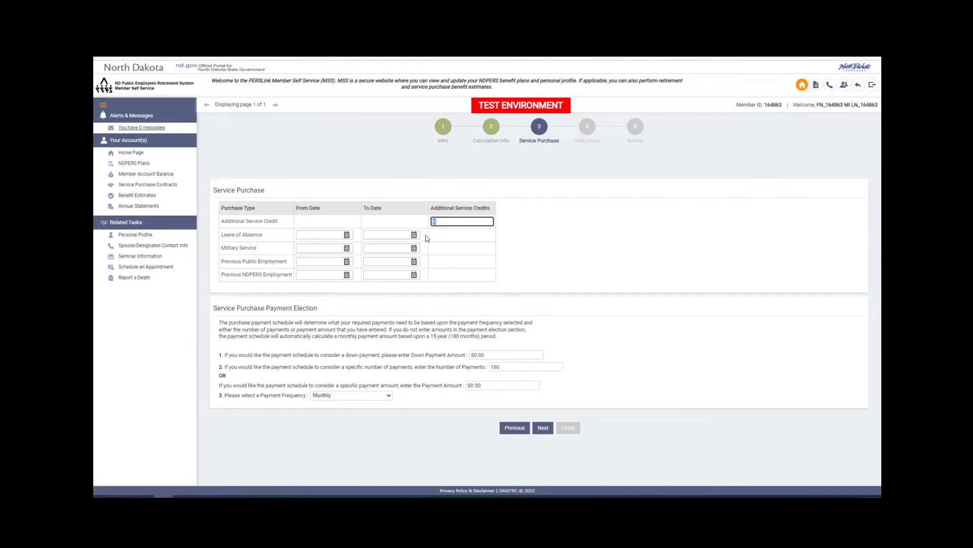
pyautogui.write('60')
pyautogui.doubleClick(504, 367)
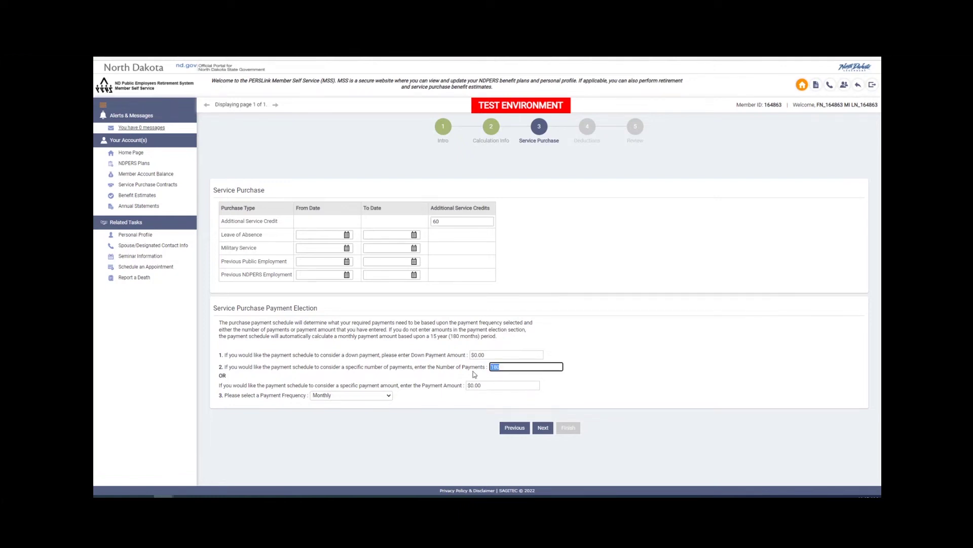
pyautogui.write('1')
pyautogui.click(352, 395)
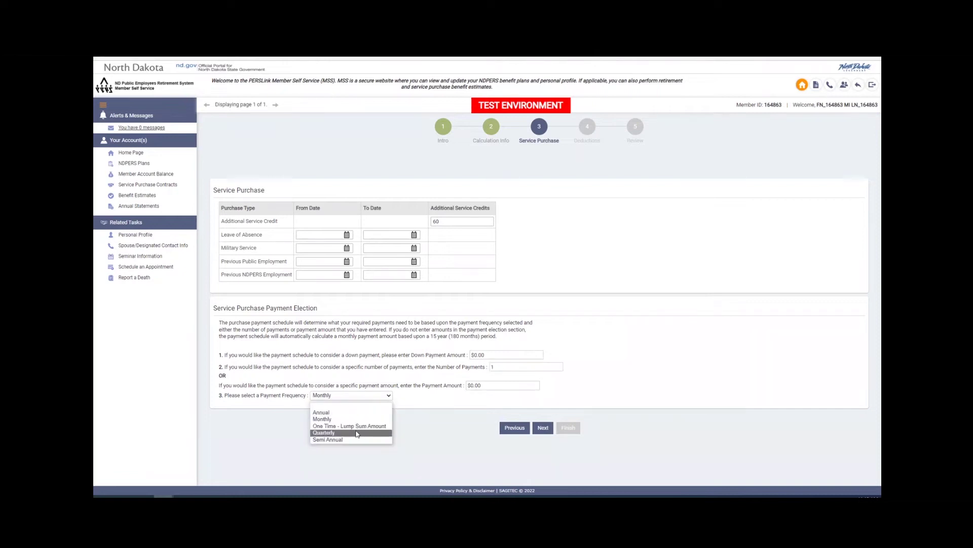
pyautogui.click(378, 423)
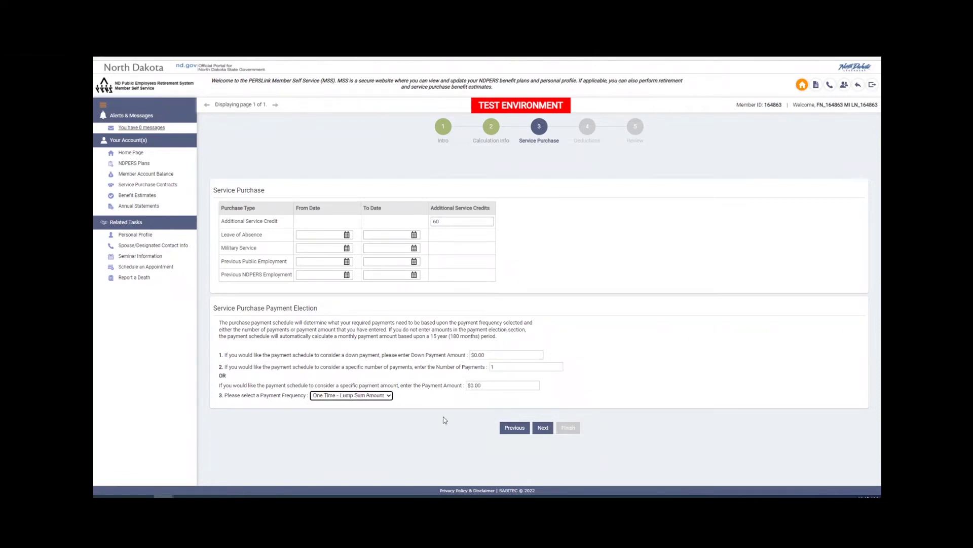
pyautogui.click(542, 429)
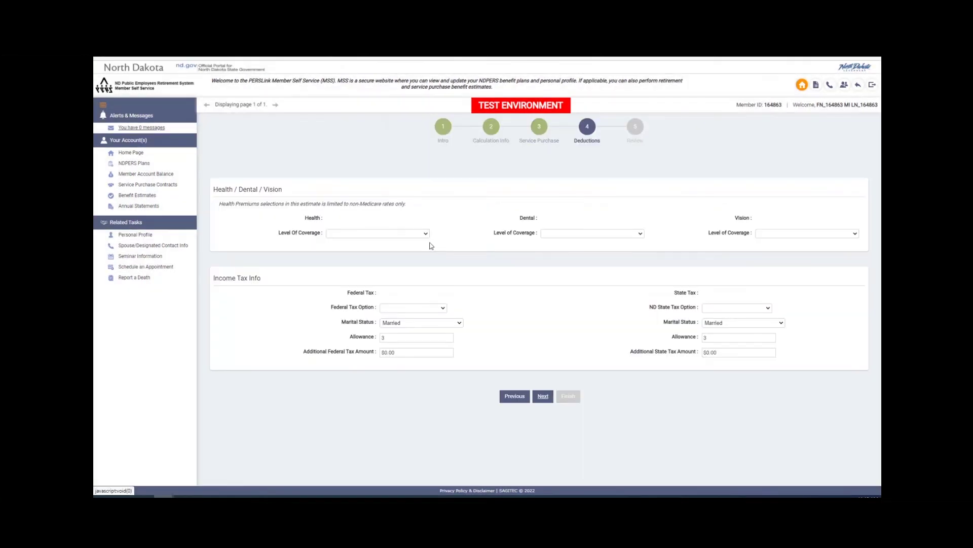
# Set both dental and vision coverage to Family
pyautogui.click(545, 236)
pyautogui.click(564, 250)
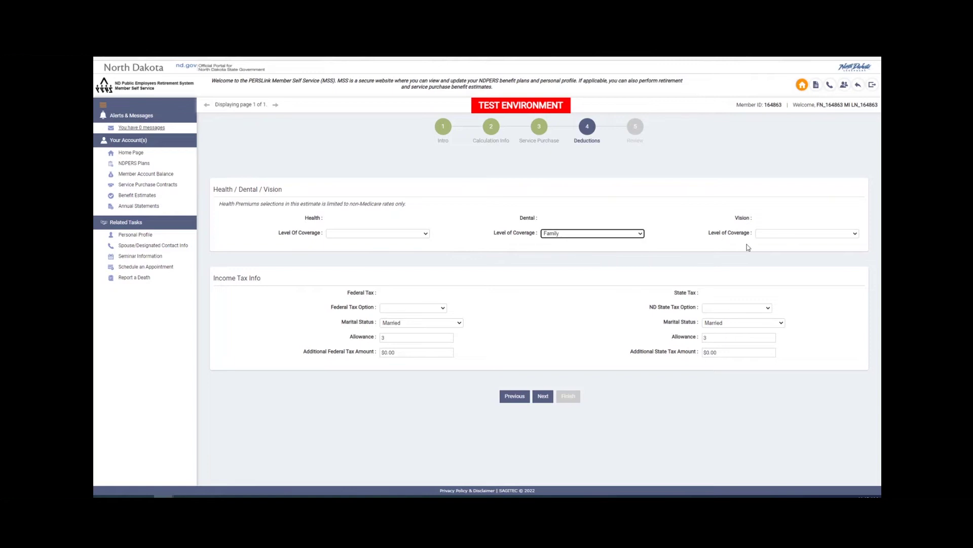
pyautogui.click(786, 236)
pyautogui.click(780, 251)
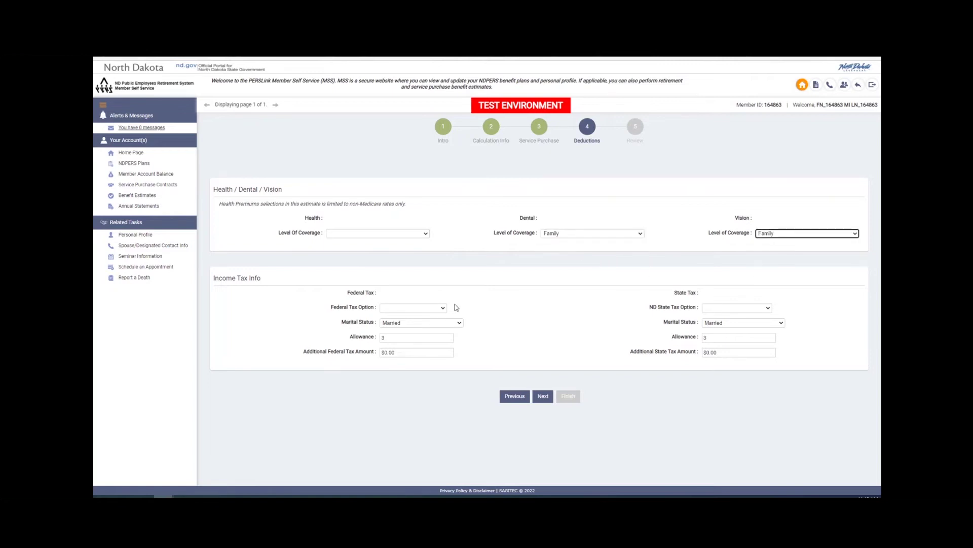
# Withhold federal tax as Married with allowance 0 and $25 additional
pyautogui.click(409, 307)
pyautogui.click(404, 325)
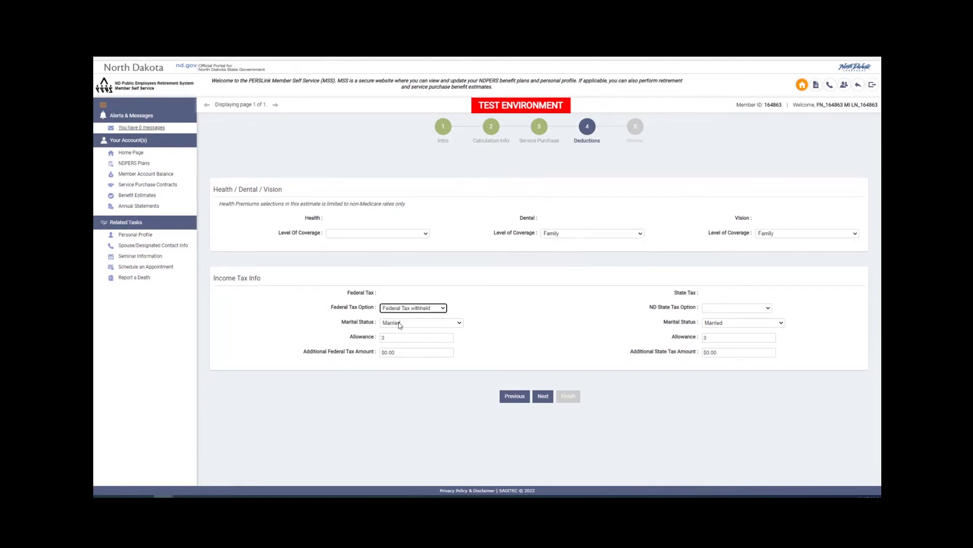
pyautogui.click(400, 323)
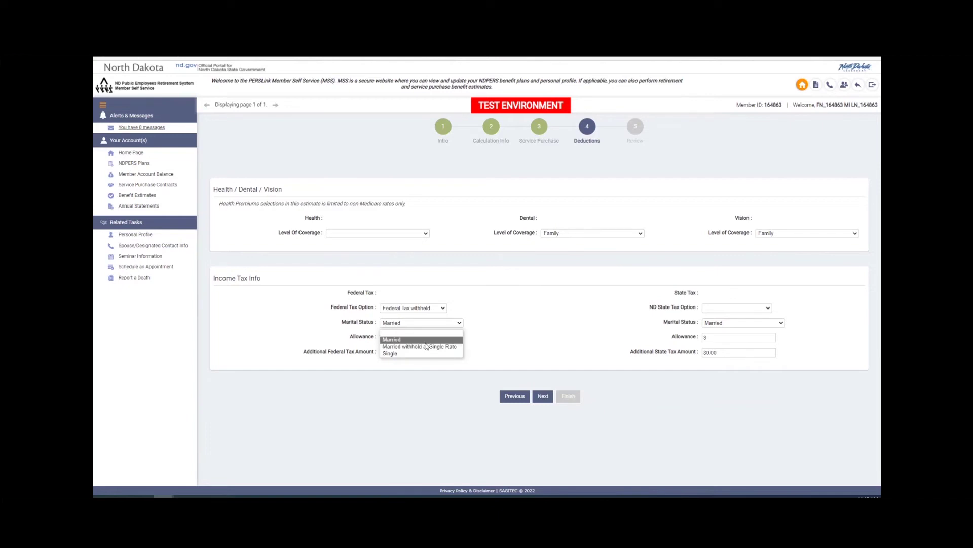
pyautogui.click(413, 339)
pyautogui.click(413, 338)
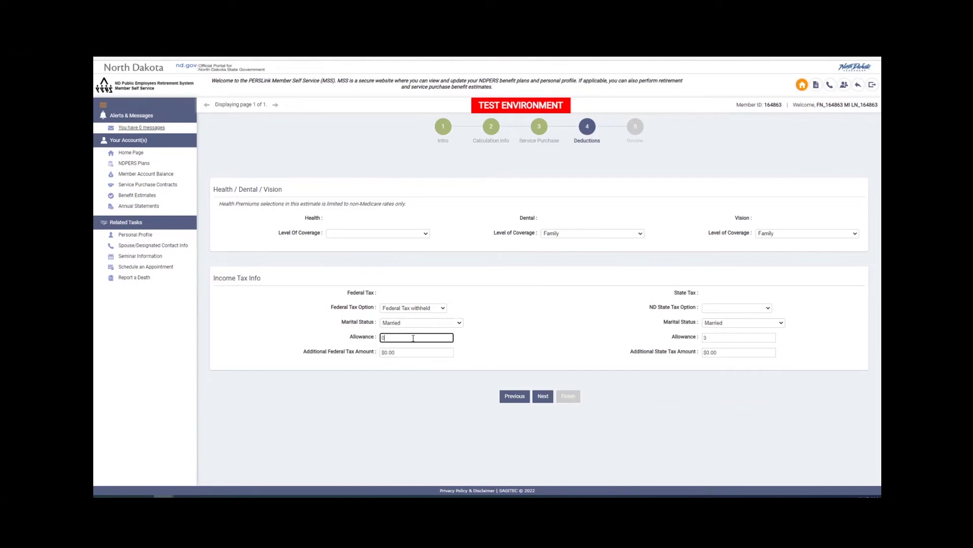
pyautogui.write('0')
pyautogui.press('Tab')
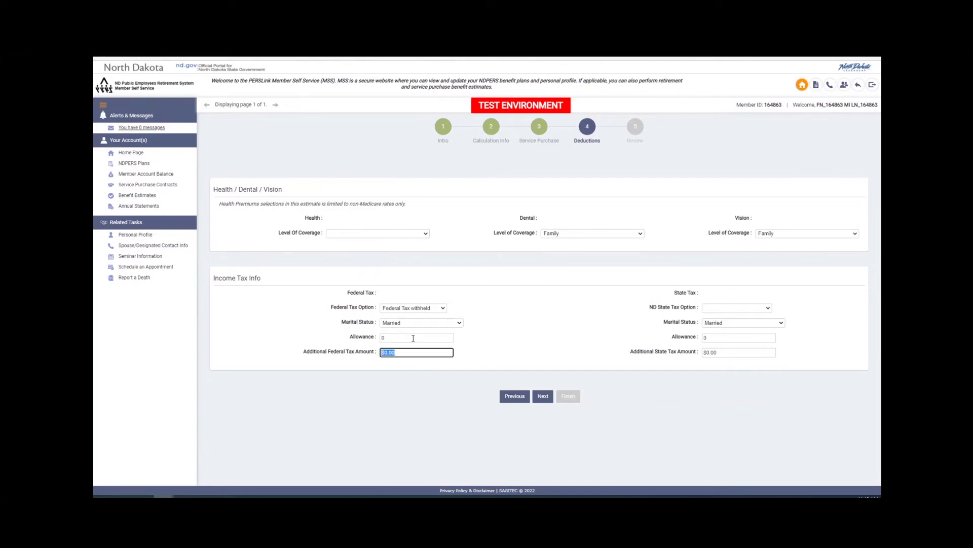
pyautogui.write('25')
# Withhold ND state tax with $5 additional and submit the deductions
pyautogui.click(717, 309)
pyautogui.click(717, 325)
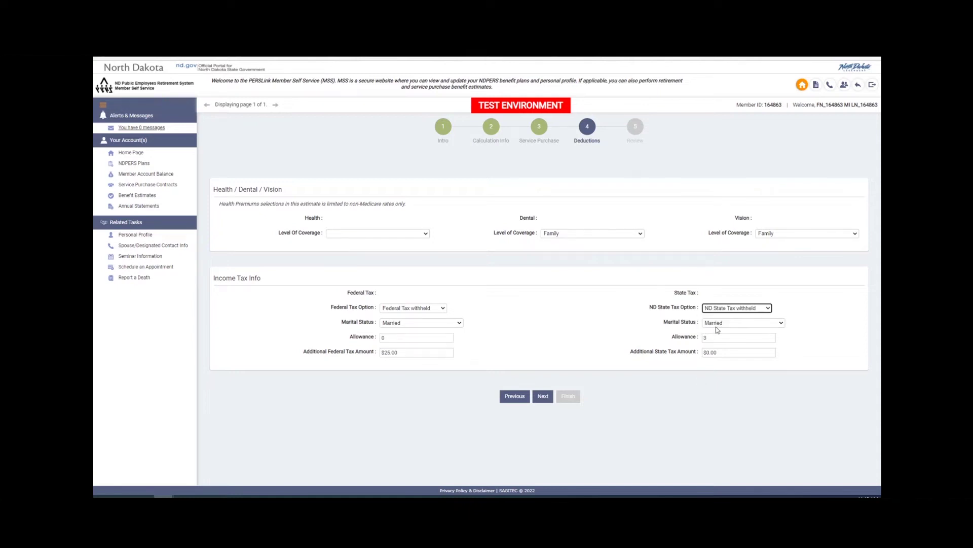
pyautogui.click(715, 338)
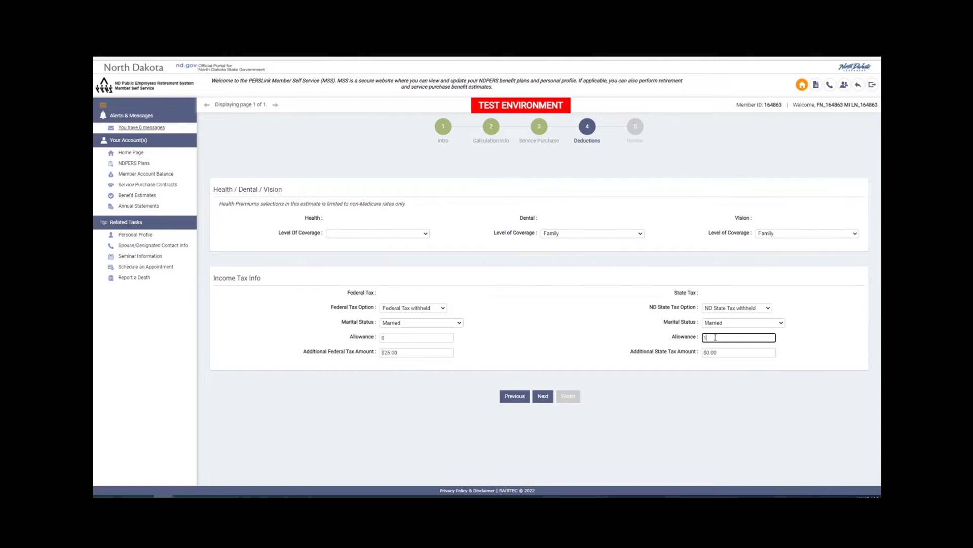
pyautogui.press('Tab')
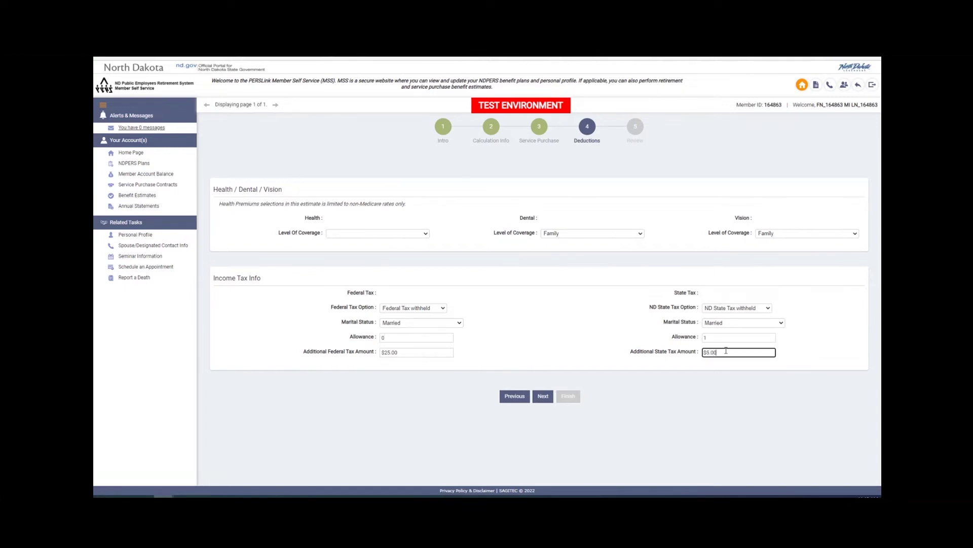
pyautogui.write('5')
pyautogui.press('Tab')
pyautogui.click(543, 396)
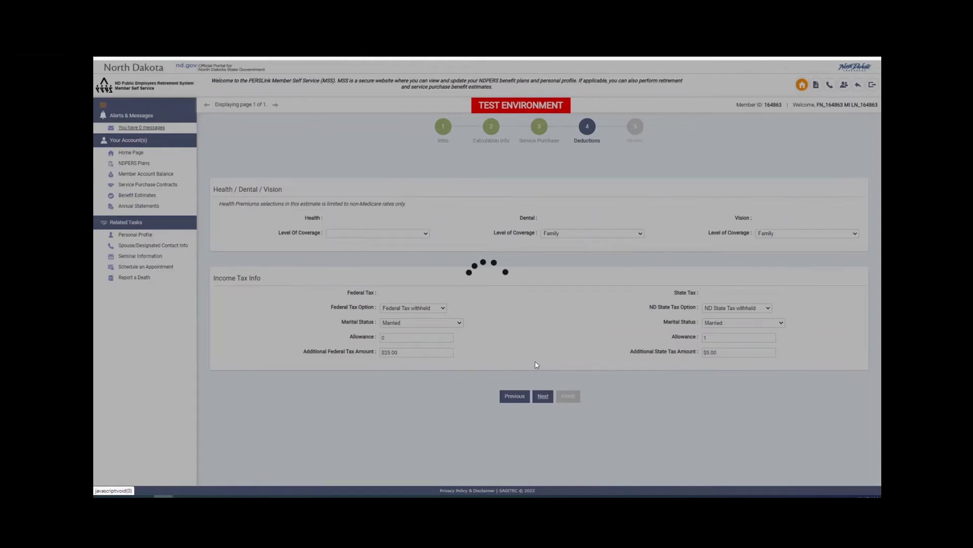
# Review the selections and finish to generate the Benefit Estimate Results
pyautogui.scroll(-1, 482, 375)
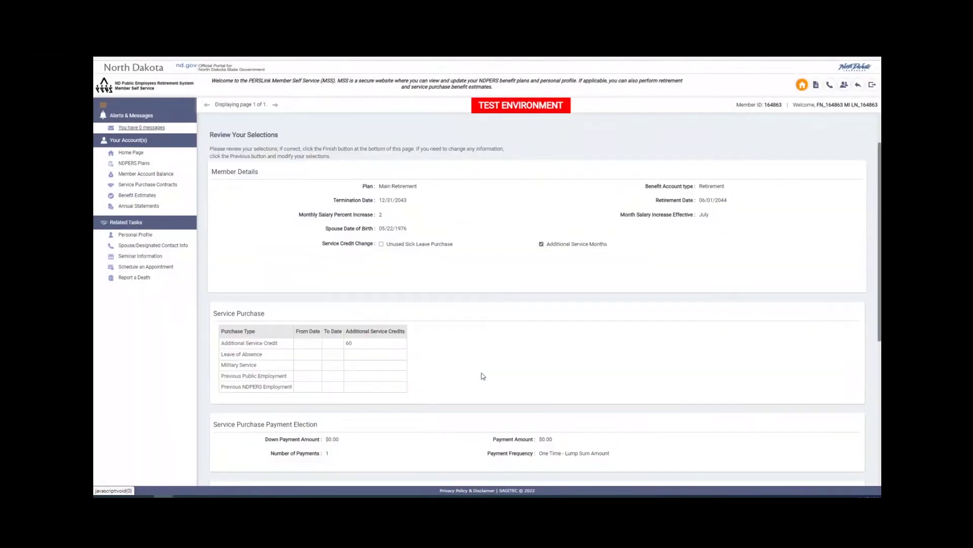
pyautogui.scroll(-5, 483, 376)
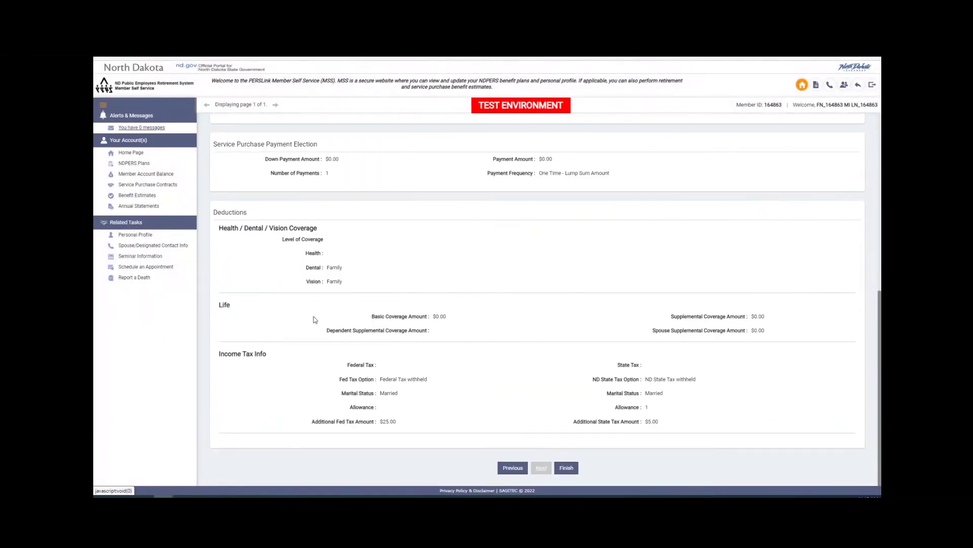
pyautogui.click(566, 467)
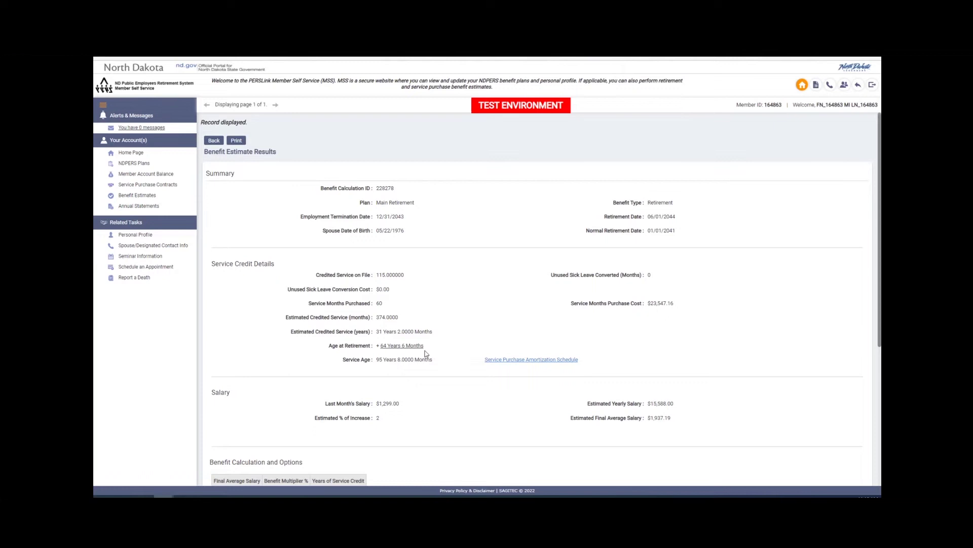
# Highlight the 64 Years 6 Months retirement age, credited service, and Service Age values
pyautogui.moveTo(425, 346); pyautogui.dragTo(382, 350)
pyautogui.moveTo(376, 331); pyautogui.dragTo(418, 334)
pyautogui.moveTo(376, 361); pyautogui.dragTo(411, 364)
pyautogui.scroll(-3, 392, 401)
pyautogui.moveTo(378, 234); pyautogui.dragTo(393, 237)
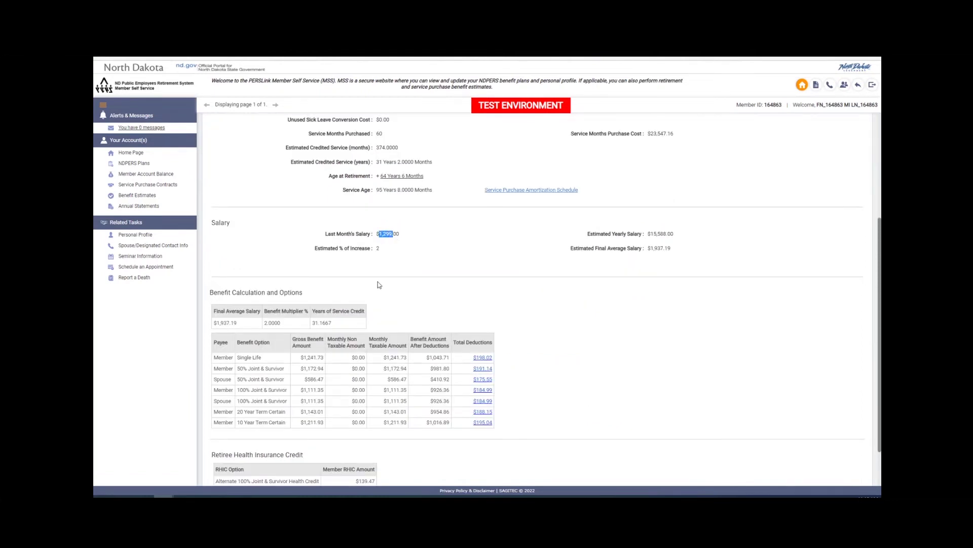
pyautogui.moveTo(375, 248); pyautogui.dragTo(382, 250)
pyautogui.moveTo(651, 248); pyautogui.dragTo(670, 251)
pyautogui.scroll(-2, 307, 351)
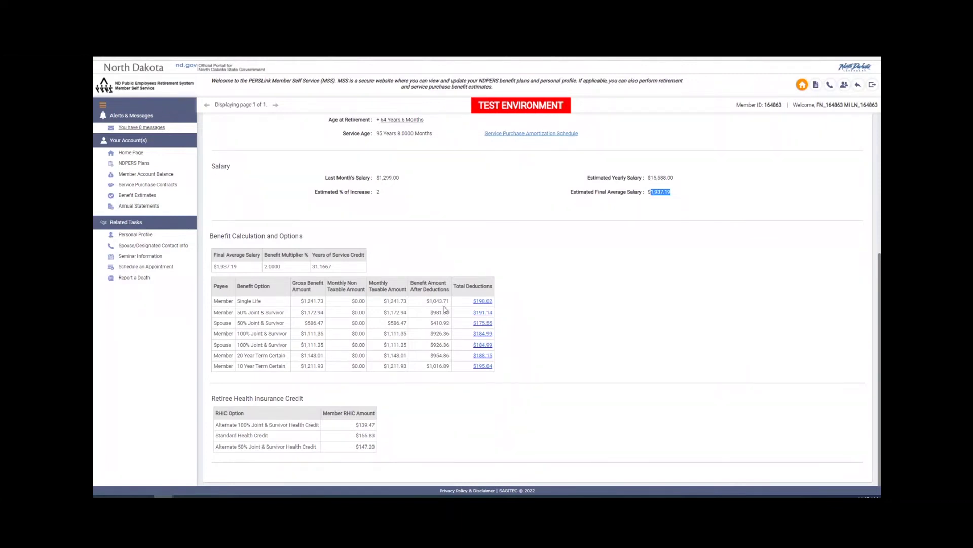
pyautogui.click(429, 299)
pyautogui.moveTo(301, 301); pyautogui.dragTo(323, 303)
pyautogui.click(422, 305)
pyautogui.moveTo(460, 303); pyautogui.dragTo(492, 302)
pyautogui.moveTo(423, 302); pyautogui.dragTo(453, 303)
pyautogui.click(483, 301)
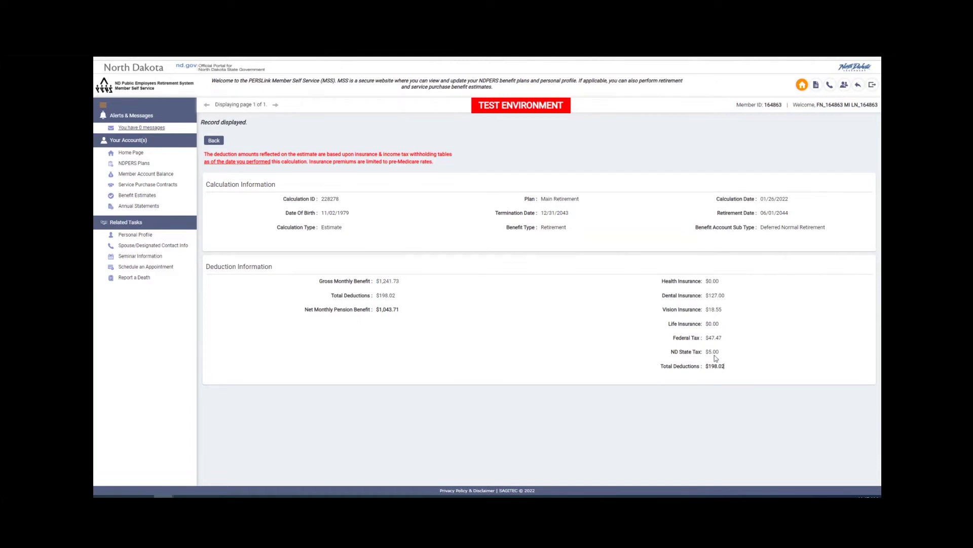
pyautogui.moveTo(717, 354); pyautogui.dragTo(675, 278)
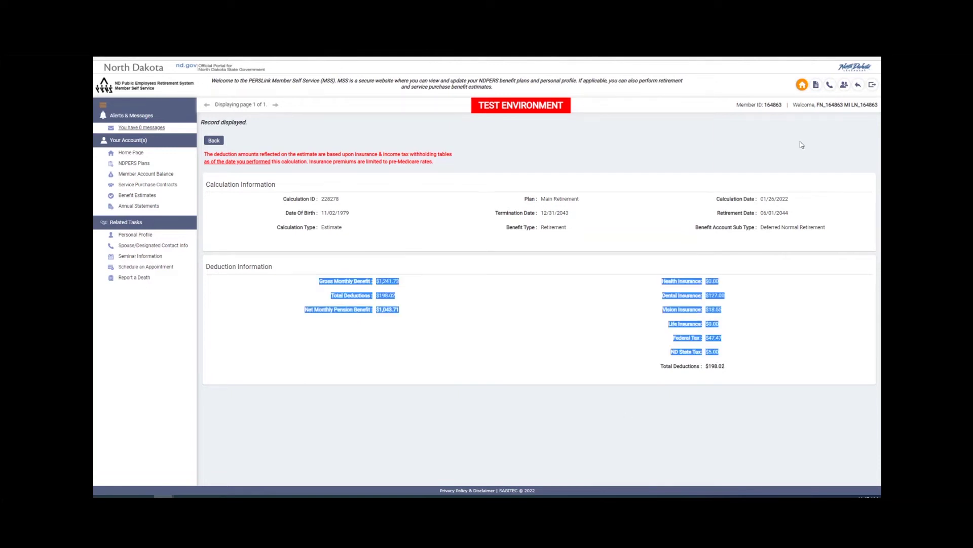
pyautogui.click(858, 85)
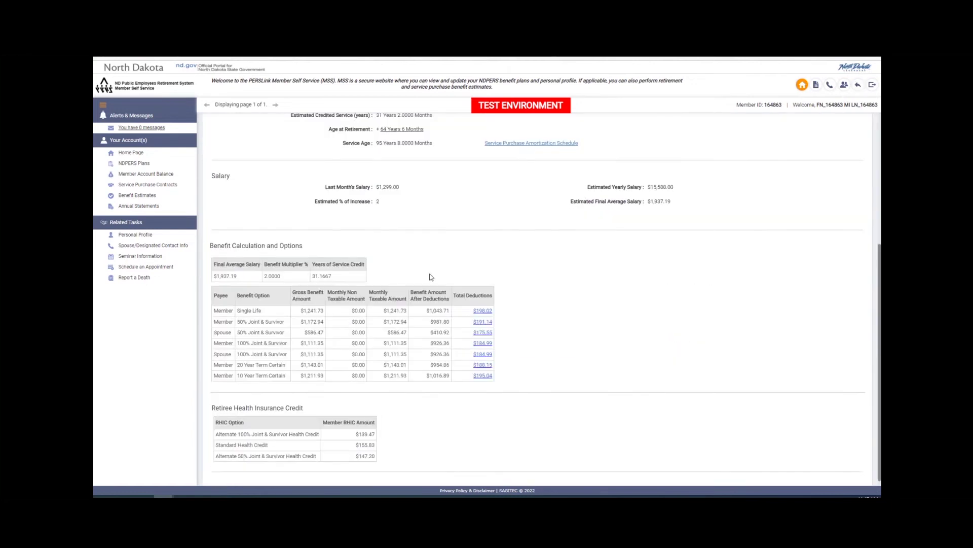
pyautogui.scroll(-5, 434, 274)
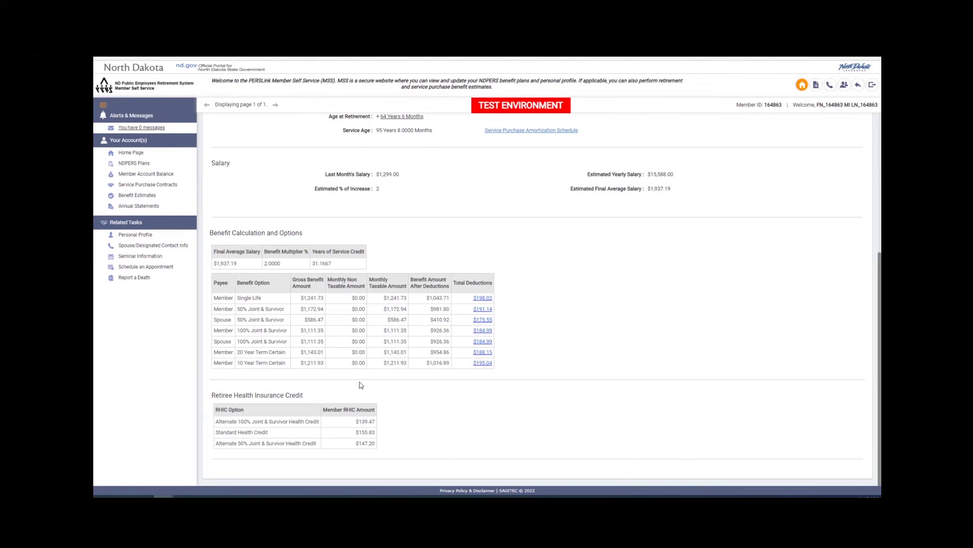
pyautogui.hotkey('ctrl', 'a')
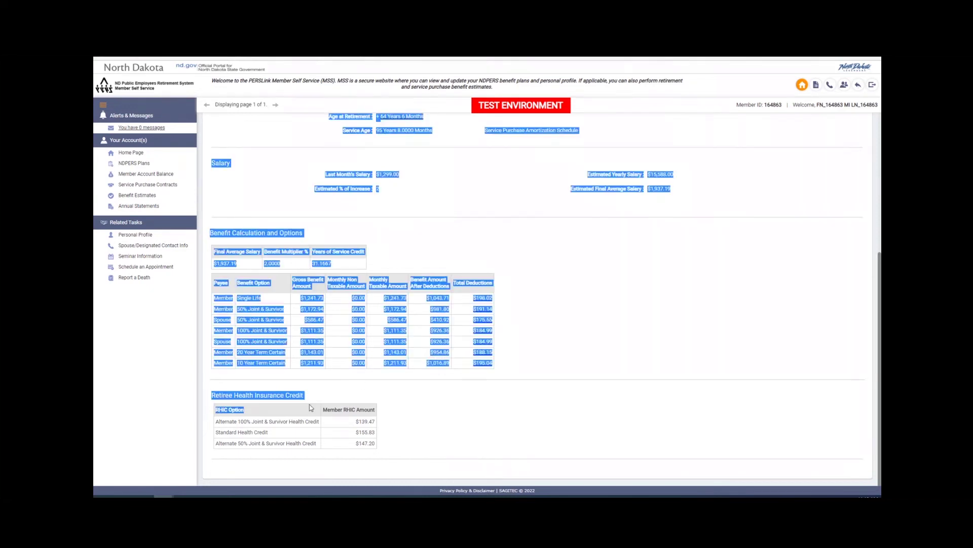
pyautogui.moveTo(372, 444)
pyautogui.mouseDown()
pyautogui.moveTo(293, 432)
pyautogui.moveTo(213, 395)
pyautogui.mouseUp()
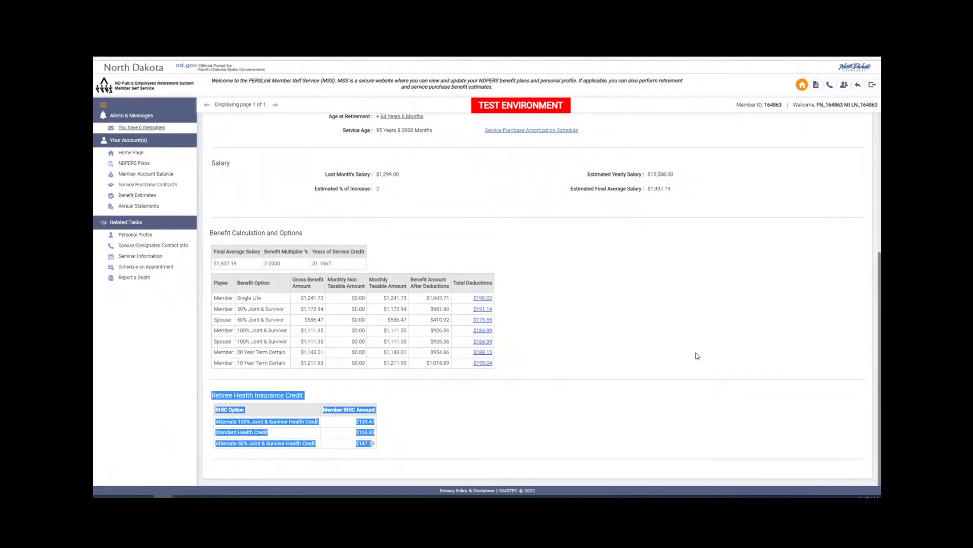
pyautogui.scroll(5, 698, 355)
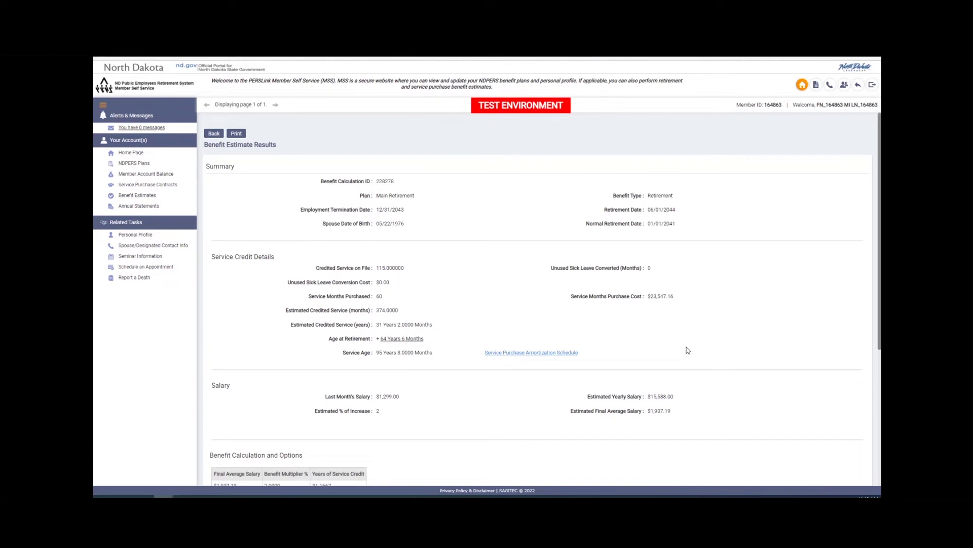
# From the home dashboard, run 'Calculate a service purchase cost estimate' on the service purchase page
pyautogui.click(800, 86)
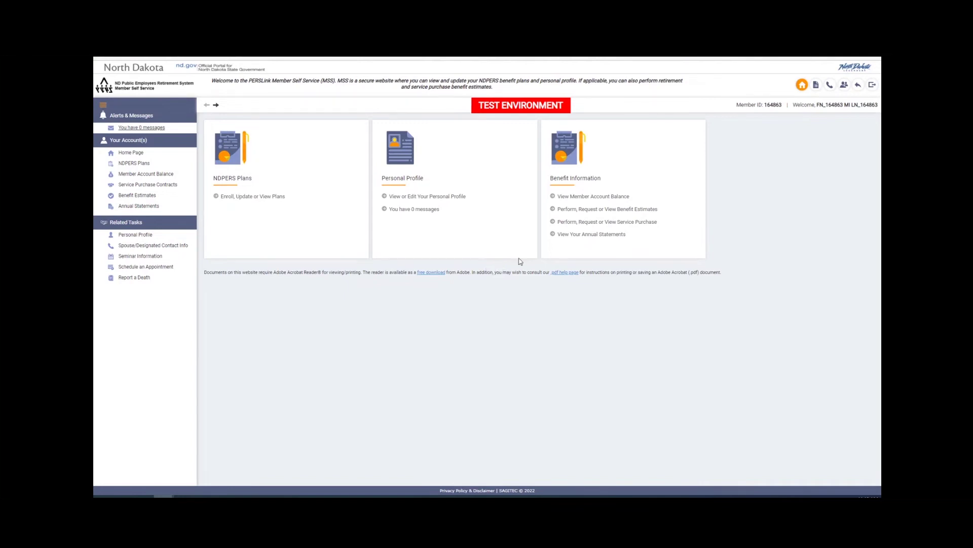
pyautogui.click(608, 223)
pyautogui.click(296, 182)
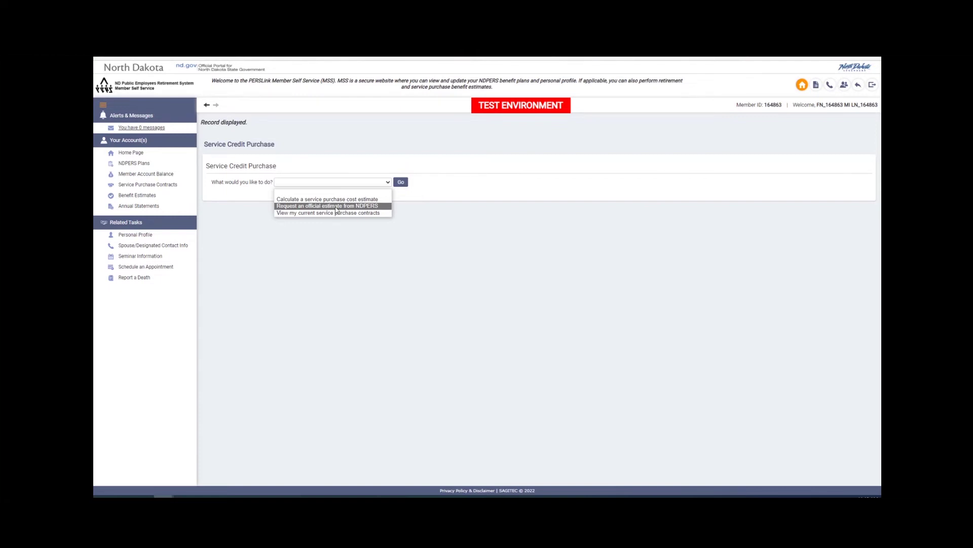
pyautogui.click(331, 200)
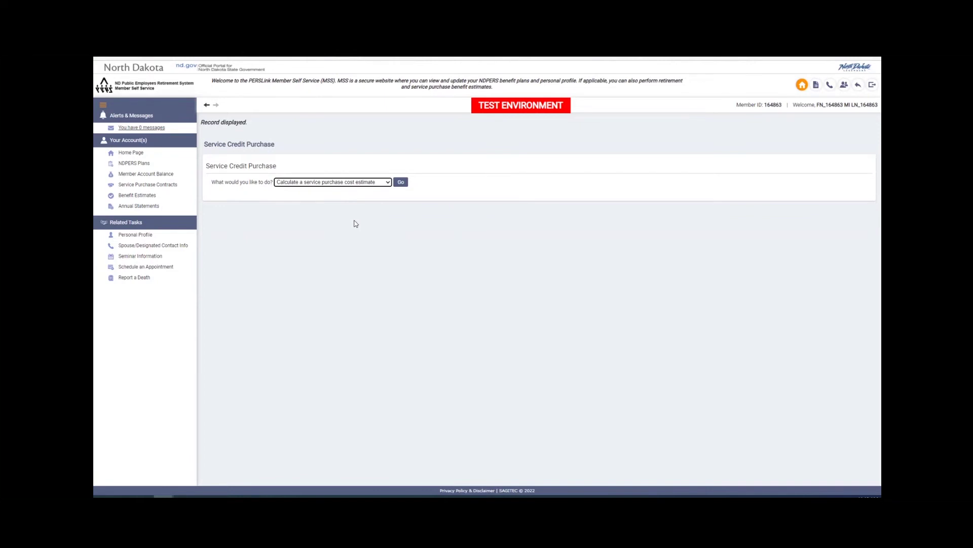
pyautogui.click(401, 182)
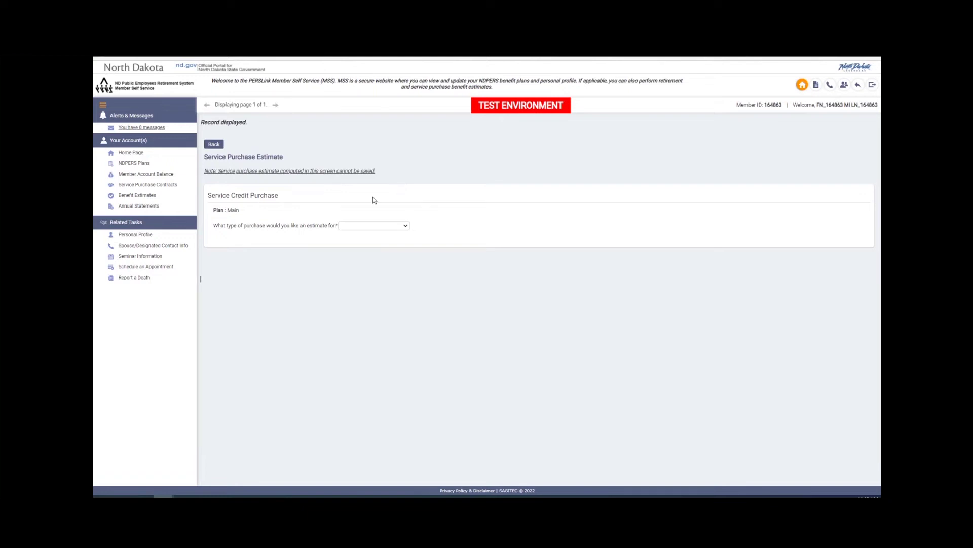
# Choose Additional Service Months as the purchase type with 60 service credits
pyautogui.click(359, 226)
pyautogui.click(357, 243)
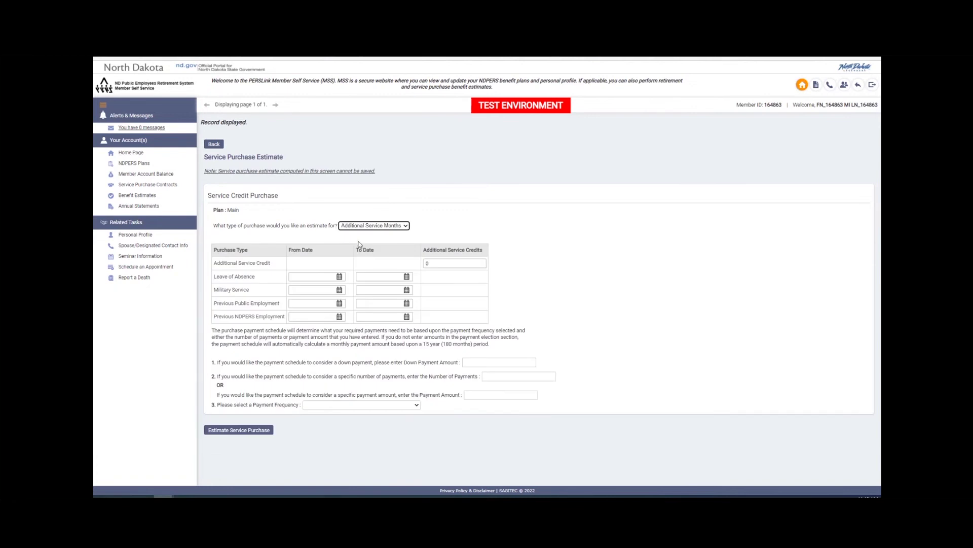
pyautogui.click(371, 226)
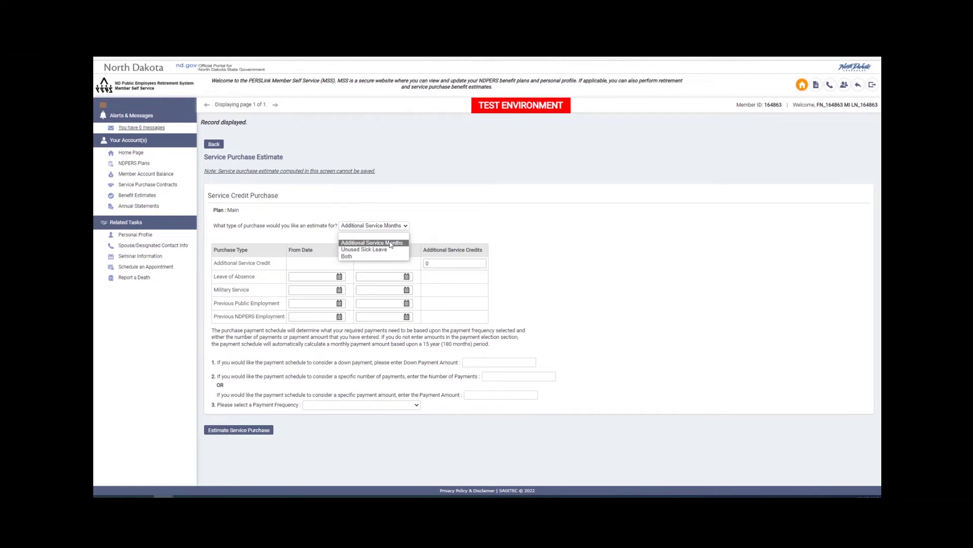
pyautogui.click(440, 263)
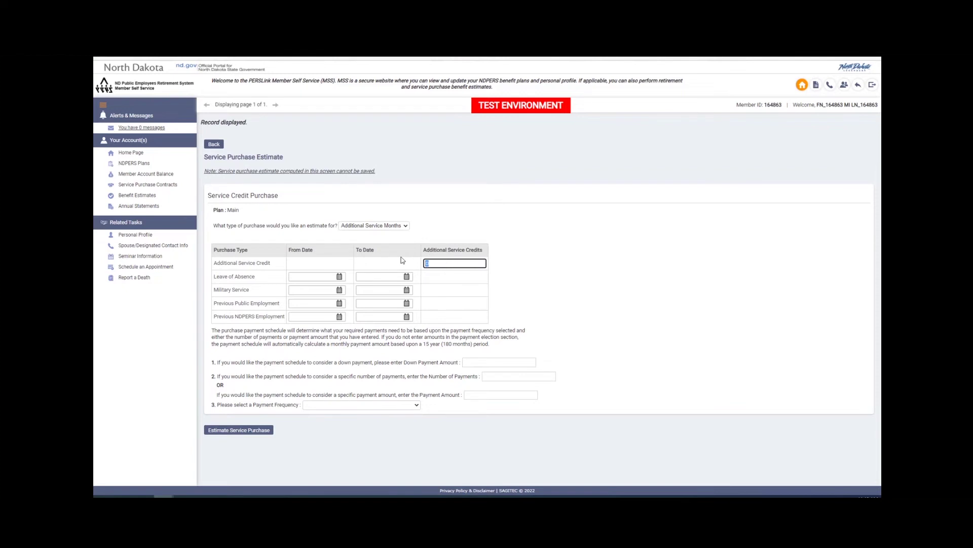
pyautogui.write('60')
# Enter a $1,000 down payment with Monthly frequency and 180 payments
pyautogui.click(487, 363)
pyautogui.write('1,')
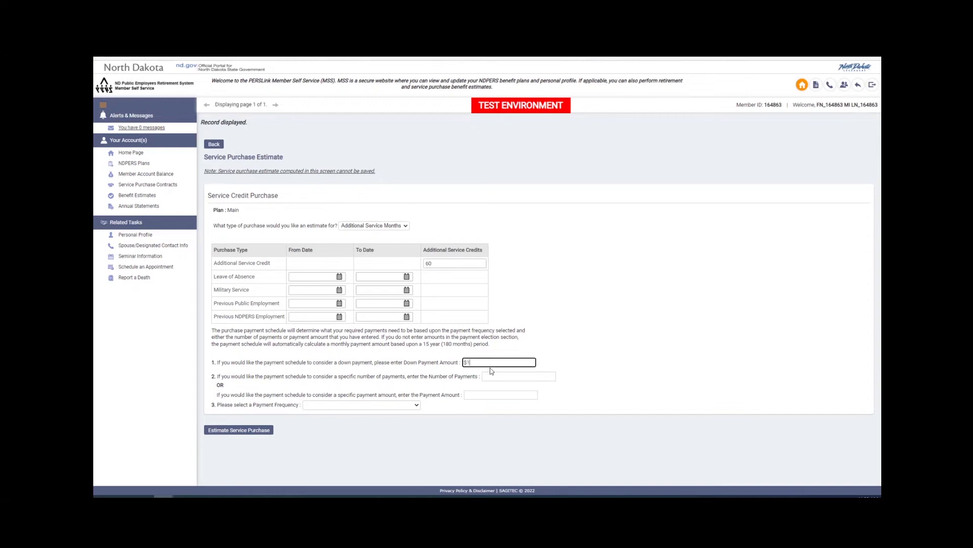
pyautogui.write('000')
pyautogui.click(417, 405)
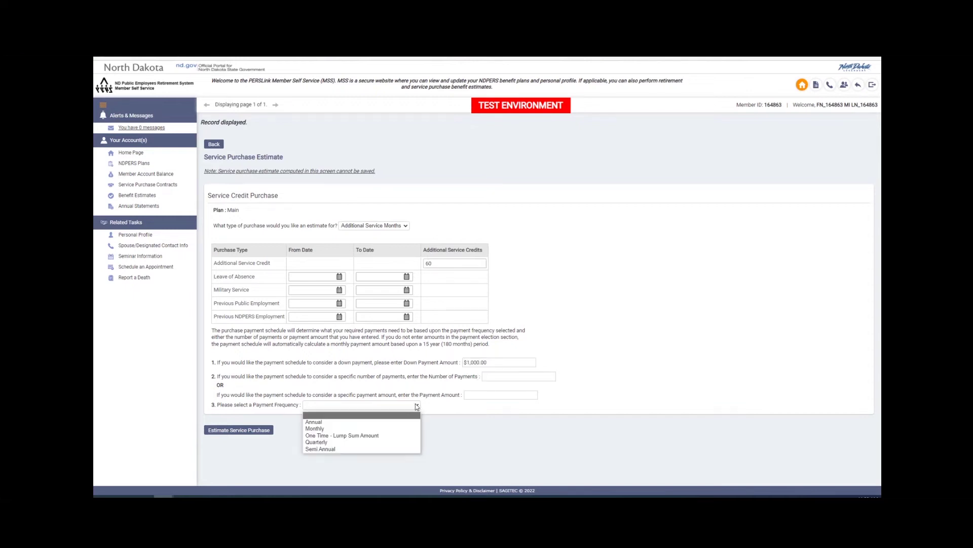
pyautogui.click(400, 429)
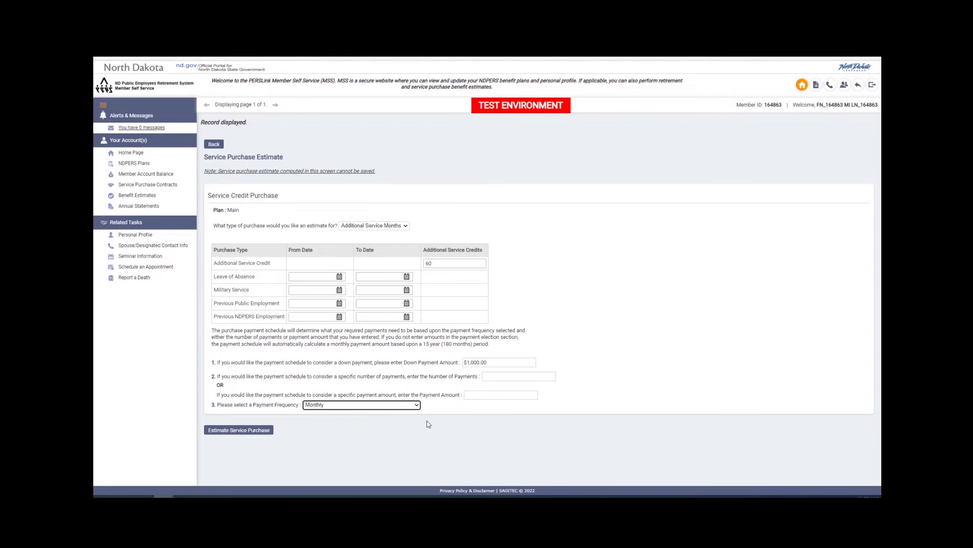
pyautogui.click(494, 377)
pyautogui.write('180')
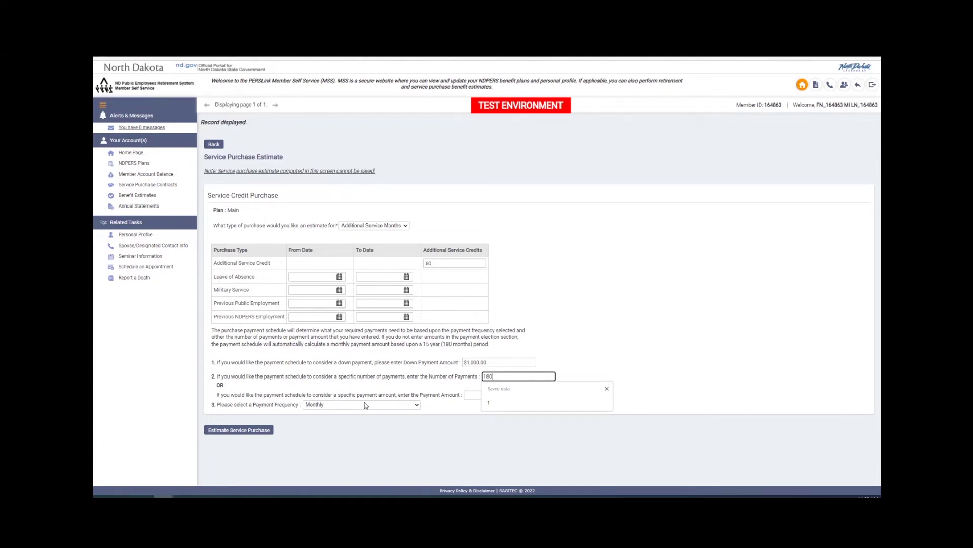
# Calculate the estimate and highlight the $23,547.16 cost, first payment, and its interest
pyautogui.click(241, 431)
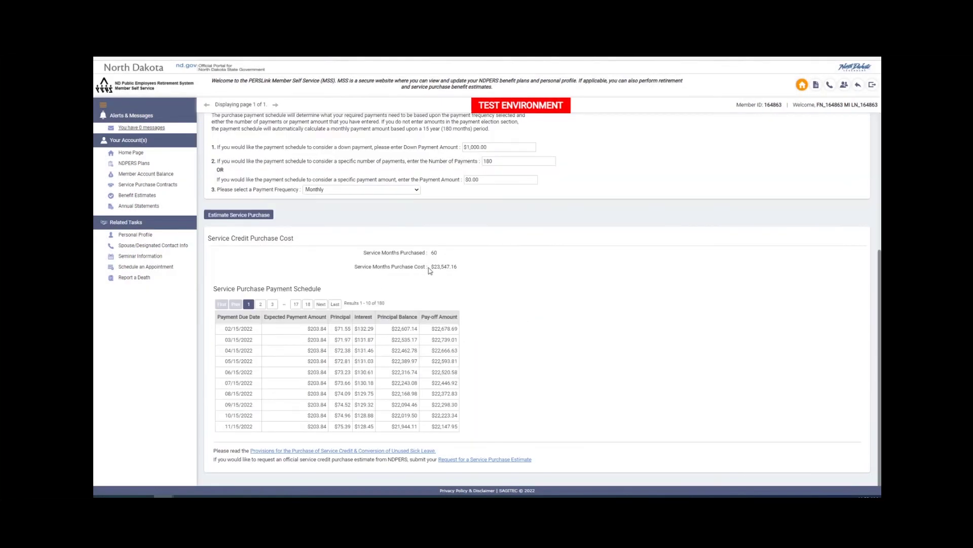
pyautogui.moveTo(428, 268); pyautogui.dragTo(461, 270)
pyautogui.moveTo(310, 329); pyautogui.dragTo(328, 330)
pyautogui.moveTo(374, 328); pyautogui.dragTo(355, 328)
# Check the schedule's last page: final payment 01/15/2037 of $203.83, then return home
pyautogui.click(334, 304)
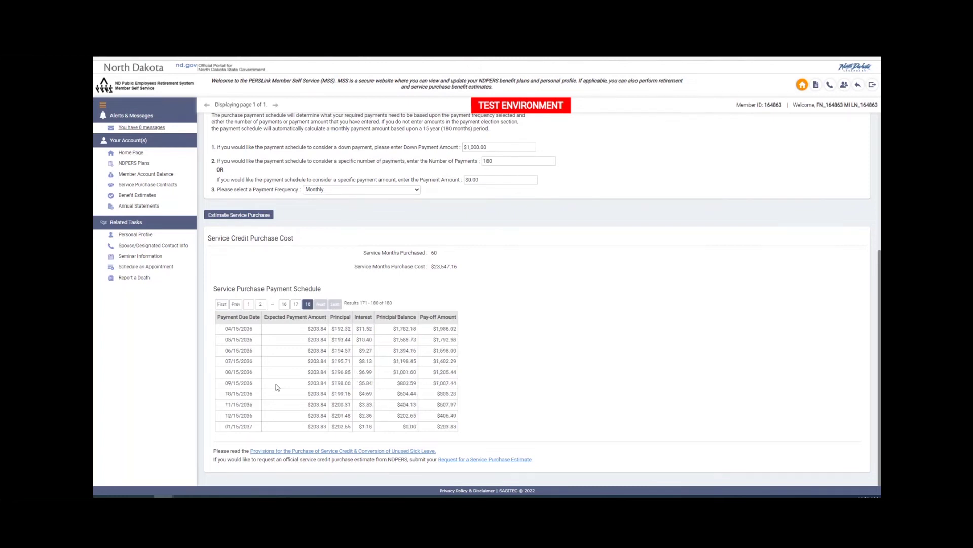
pyautogui.moveTo(226, 426); pyautogui.dragTo(252, 426)
pyautogui.moveTo(438, 426); pyautogui.dragTo(455, 426)
pyautogui.click(803, 85)
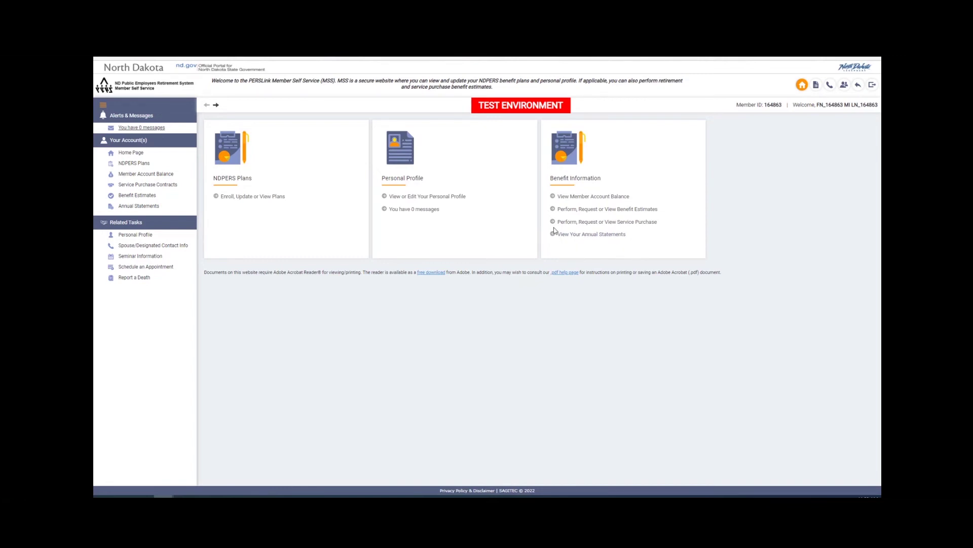
# Download the 06/30/2021 member statement from the Annual Statements list
pyautogui.click(614, 234)
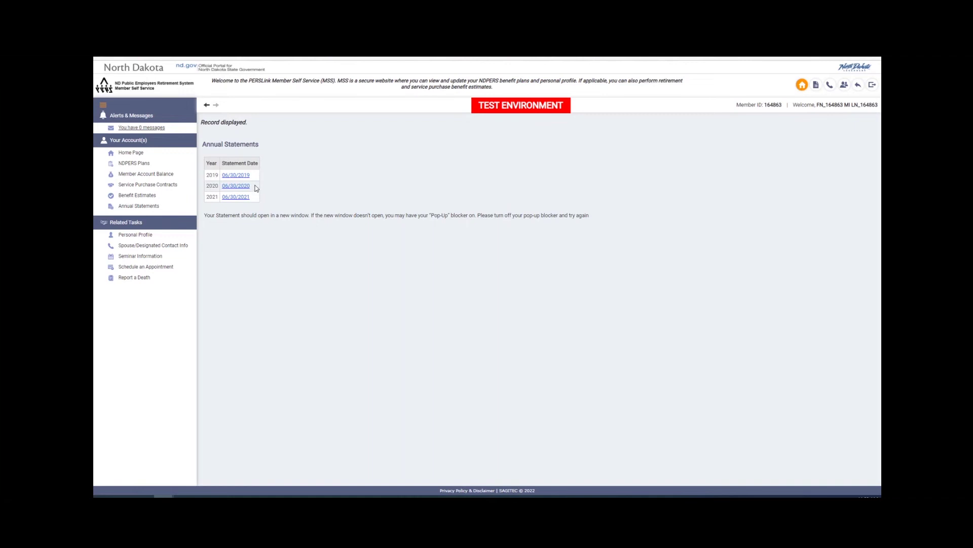
pyautogui.click(245, 198)
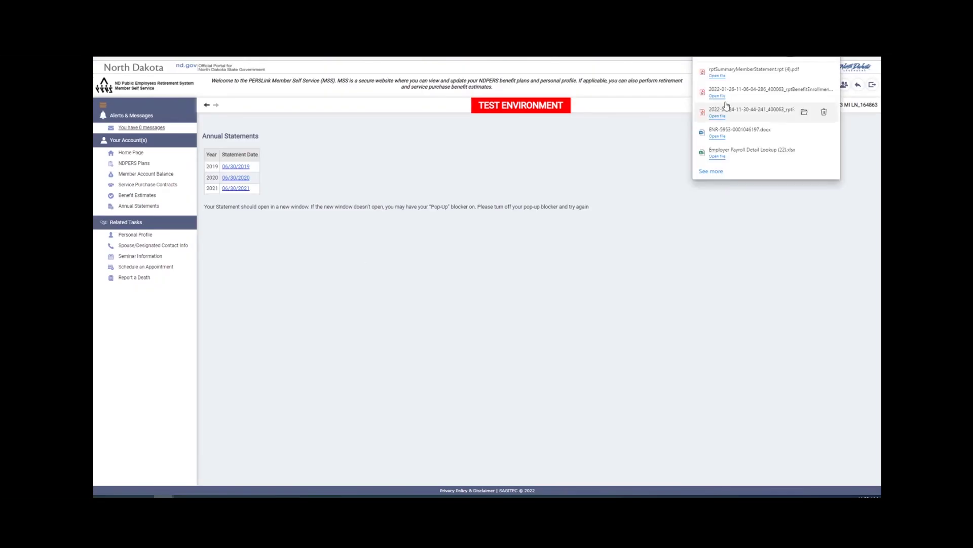
pyautogui.click(701, 73)
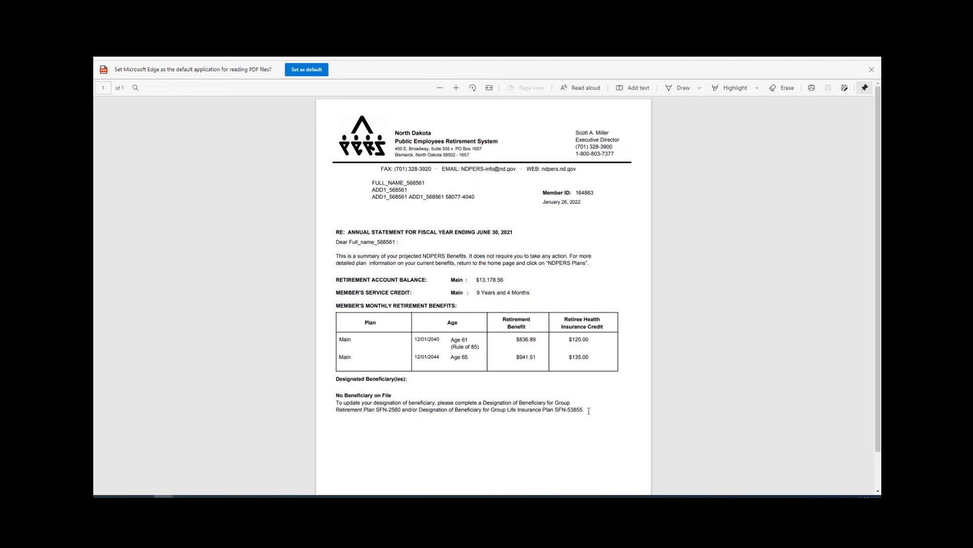
pyautogui.moveTo(585, 410); pyautogui.dragTo(287, 397)
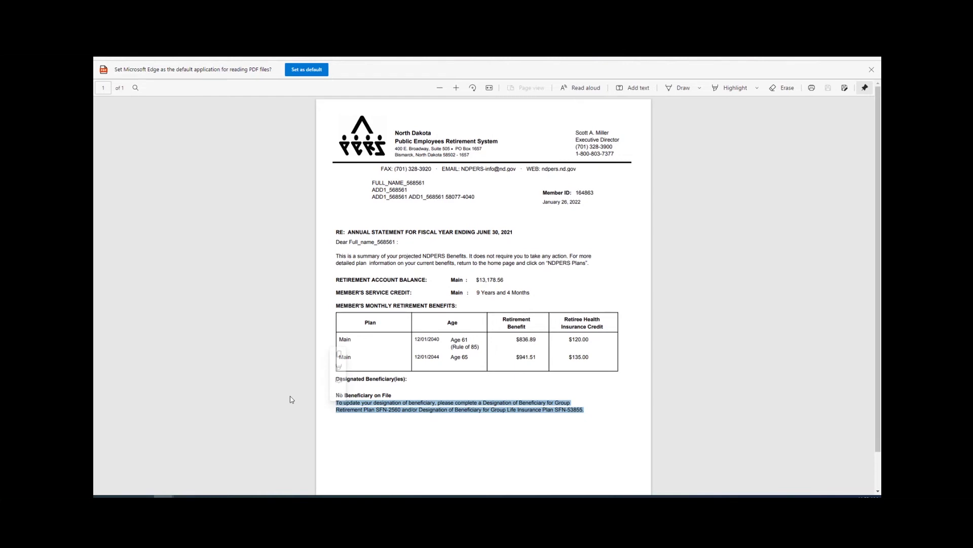
pyautogui.click(561, 424)
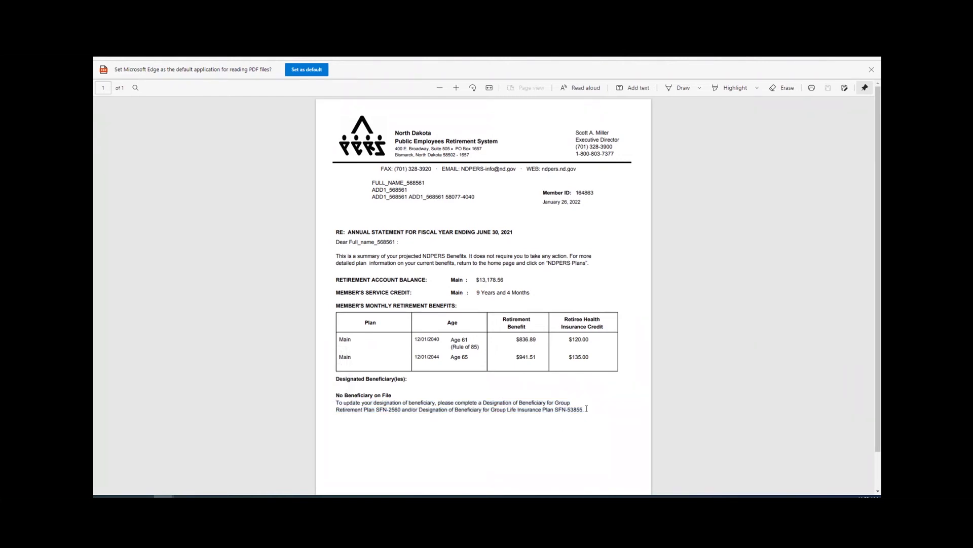
pyautogui.moveTo(584, 409); pyautogui.dragTo(558, 409)
pyautogui.moveTo(480, 280); pyautogui.dragTo(503, 280)
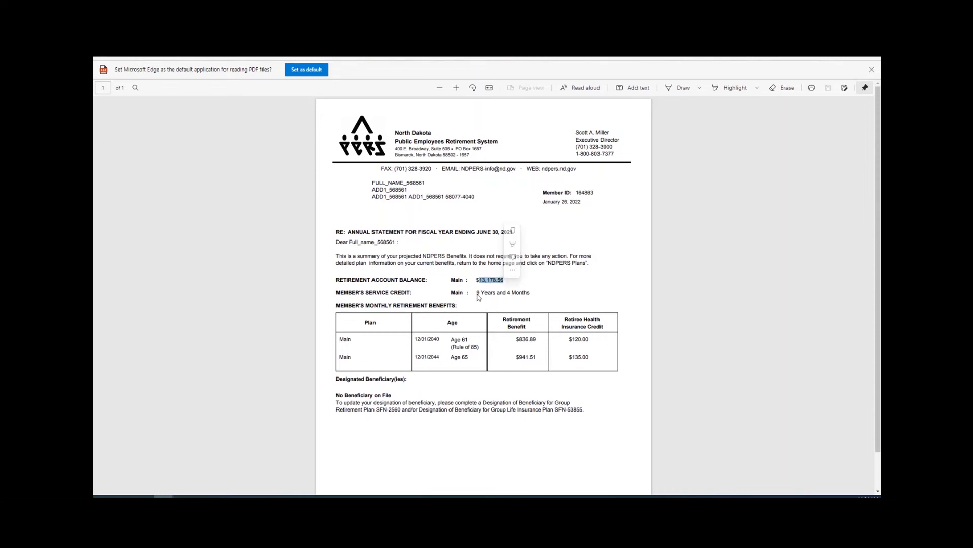
pyautogui.moveTo(477, 293); pyautogui.dragTo(531, 293)
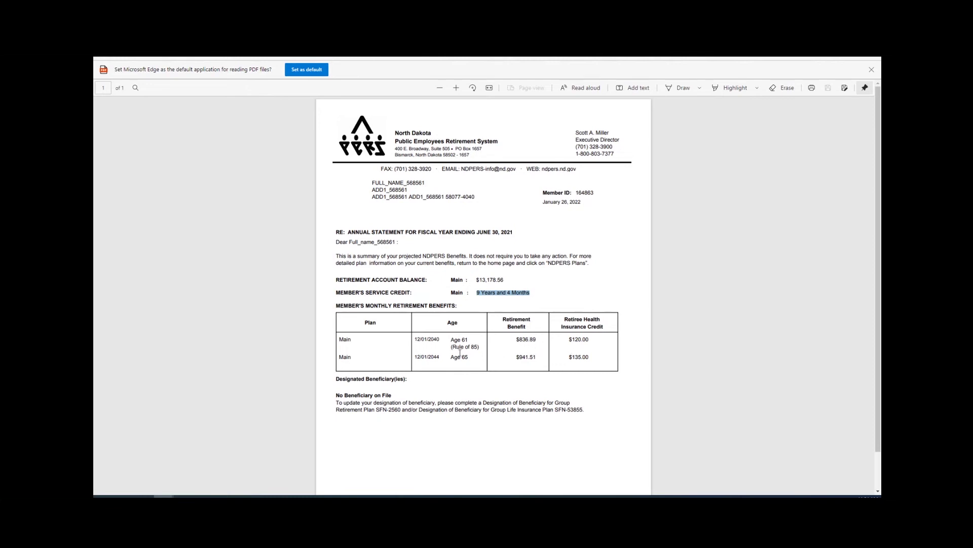
pyautogui.moveTo(479, 348); pyautogui.dragTo(449, 340)
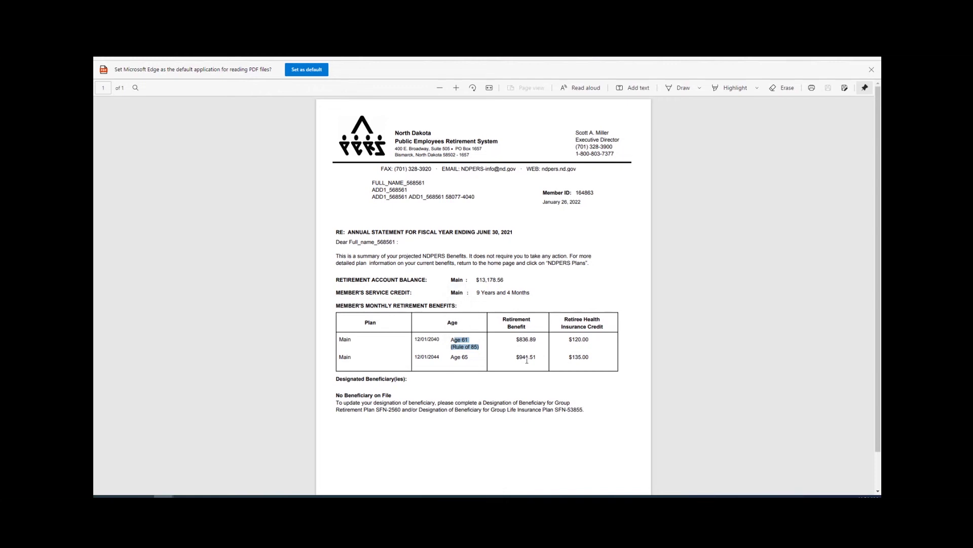
pyautogui.moveTo(515, 337); pyautogui.dragTo(538, 339)
pyautogui.moveTo(515, 358); pyautogui.dragTo(541, 358)
# Close the statement PDF and go back to the member Home Page
pyautogui.hotkey('ctrl', 'w')
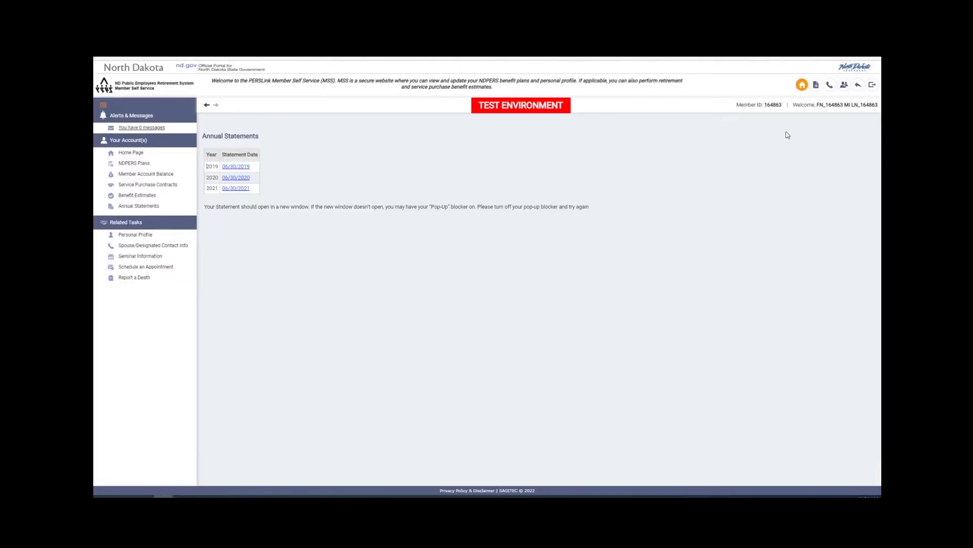
pyautogui.click(804, 86)
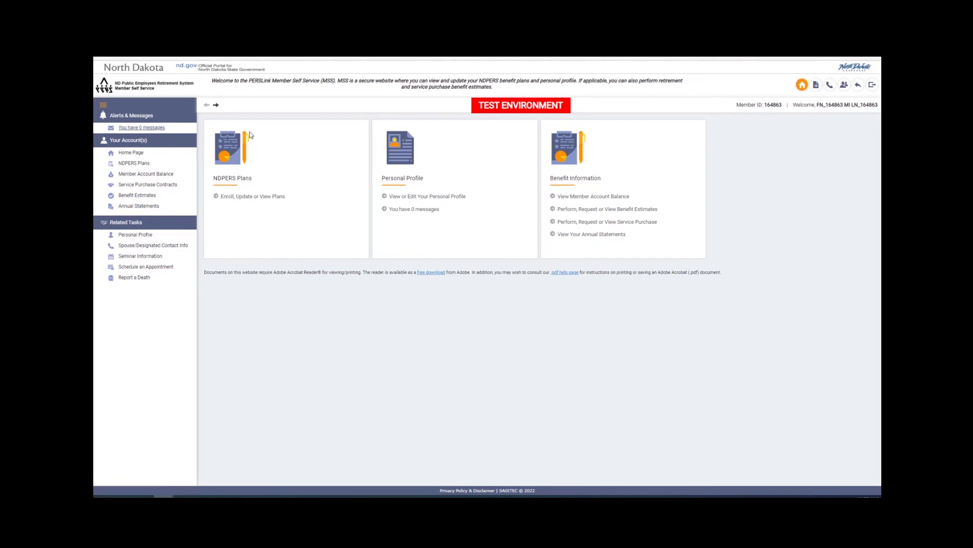
# Browse NDPERS Plans, Account Balance, Service Purchase and Benefit Estimates, ending on Annual Statements
pyautogui.click(139, 164)
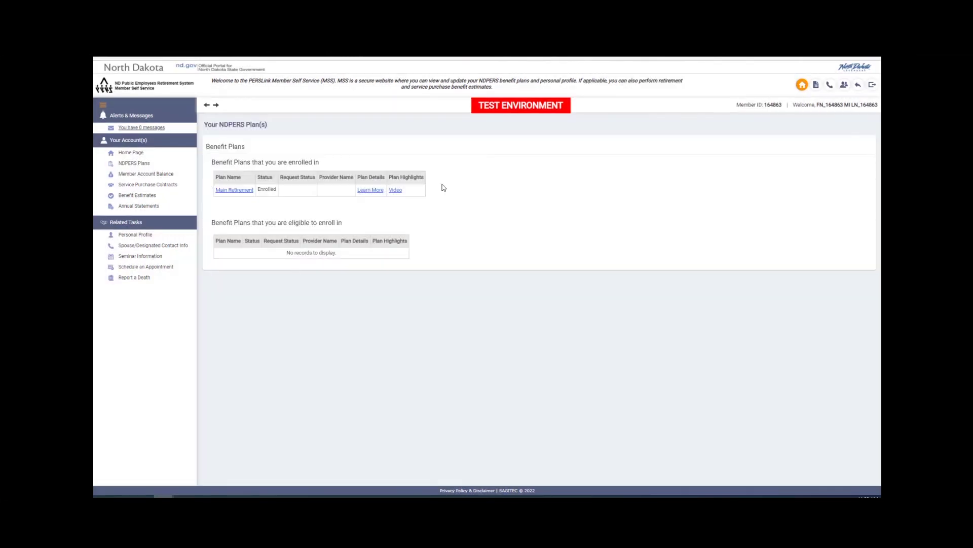
pyautogui.click(169, 175)
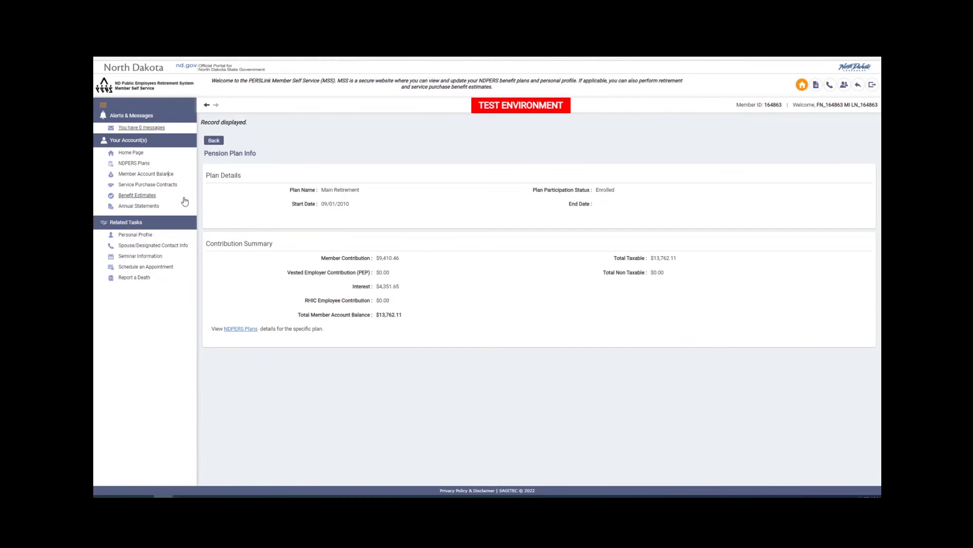
pyautogui.click(167, 186)
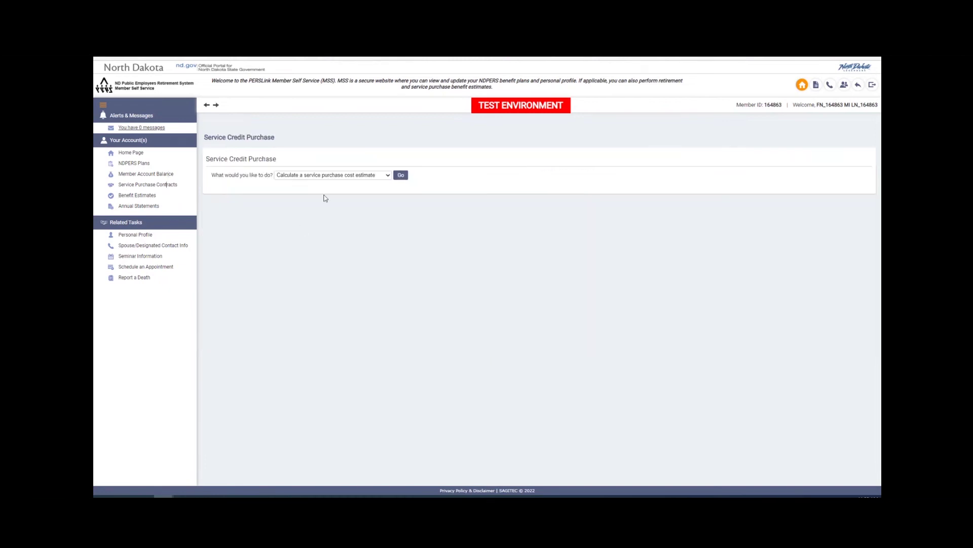
pyautogui.click(331, 177)
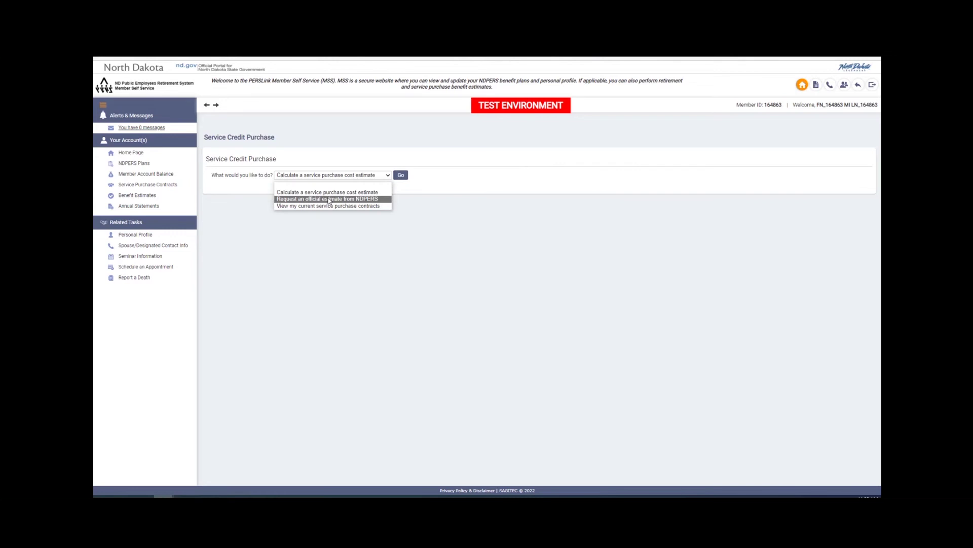
pyautogui.click(330, 256)
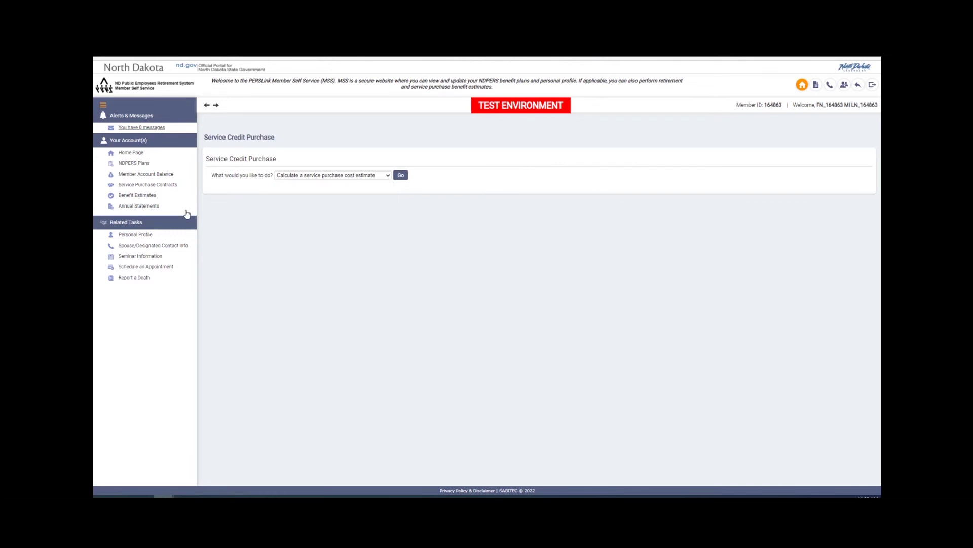
pyautogui.click(151, 197)
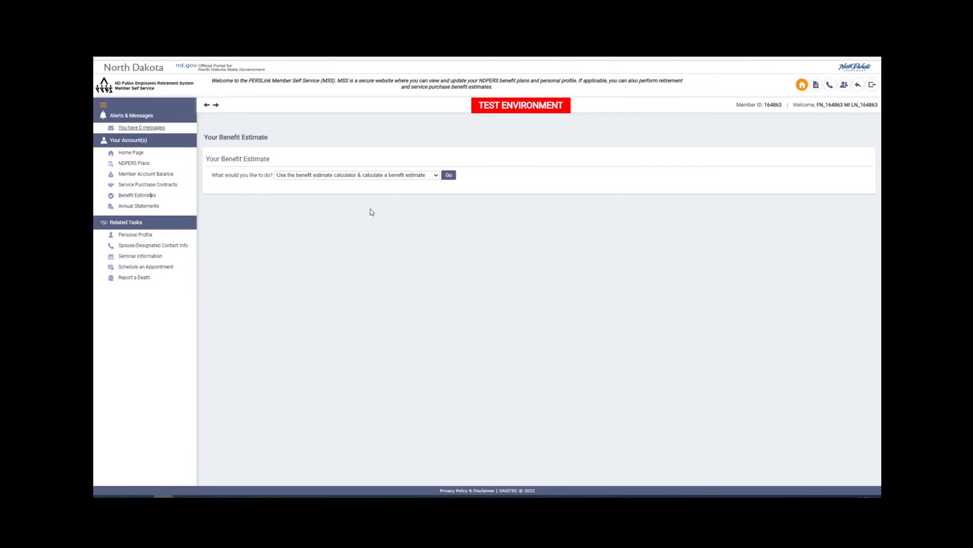
pyautogui.click(348, 175)
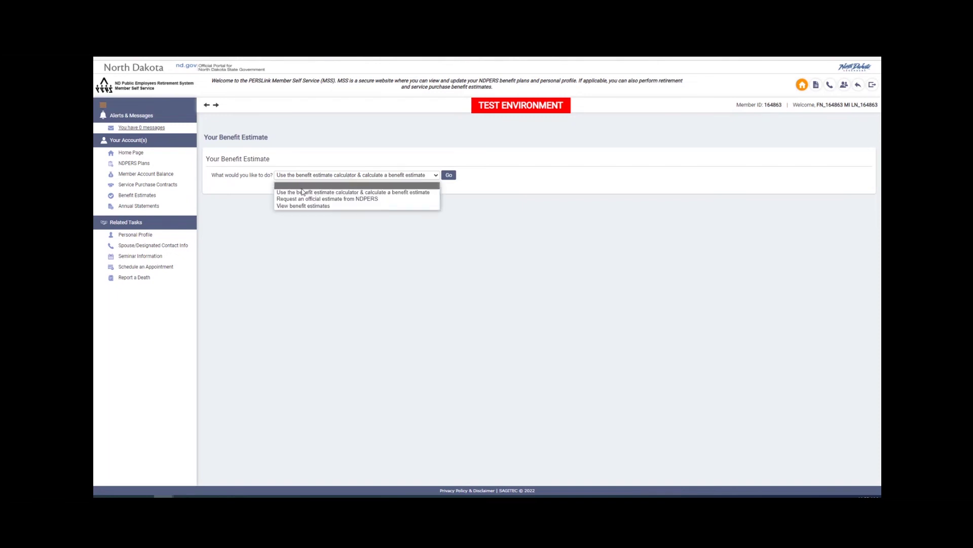
pyautogui.click(155, 206)
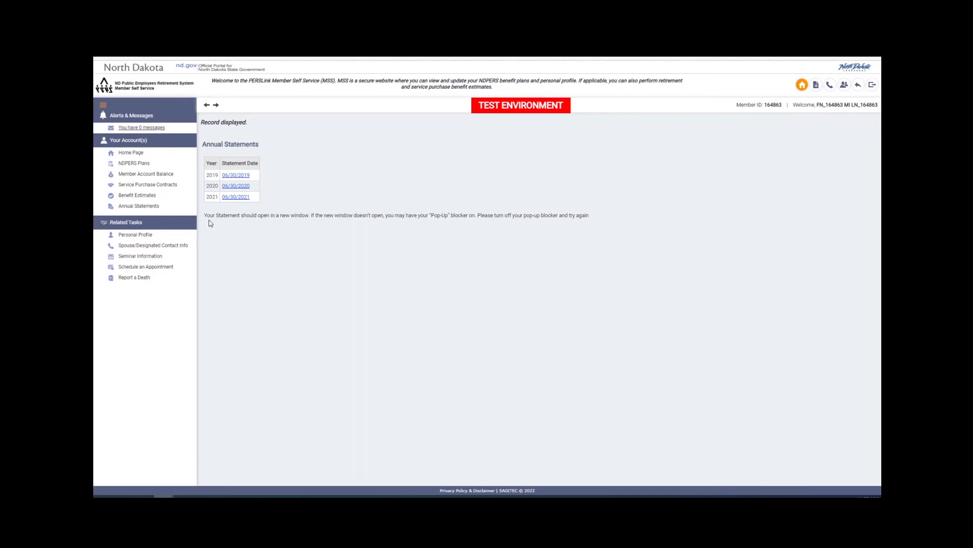
# Scroll through the Personal Profile, then open Spouse/Designated Contact Info
pyautogui.click(134, 234)
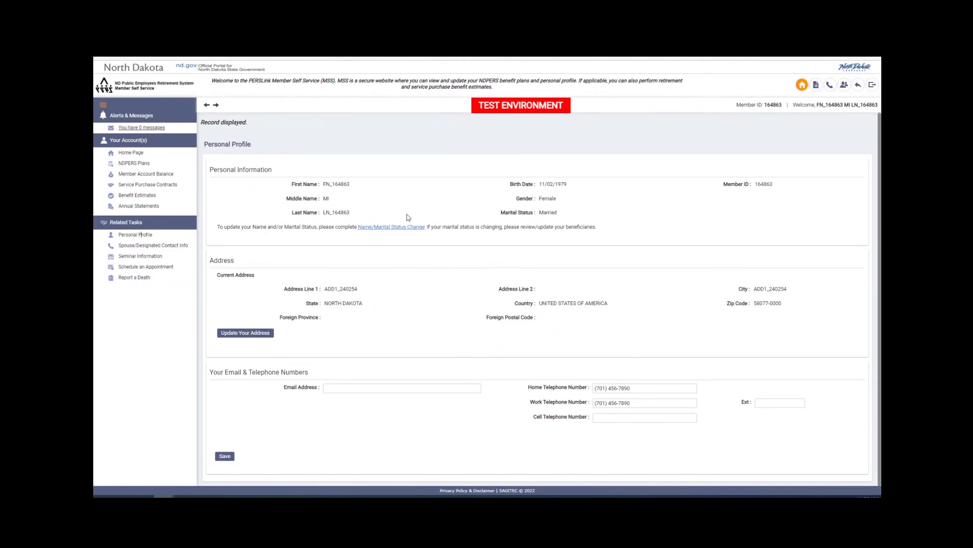
pyautogui.scroll(-1, 451, 319)
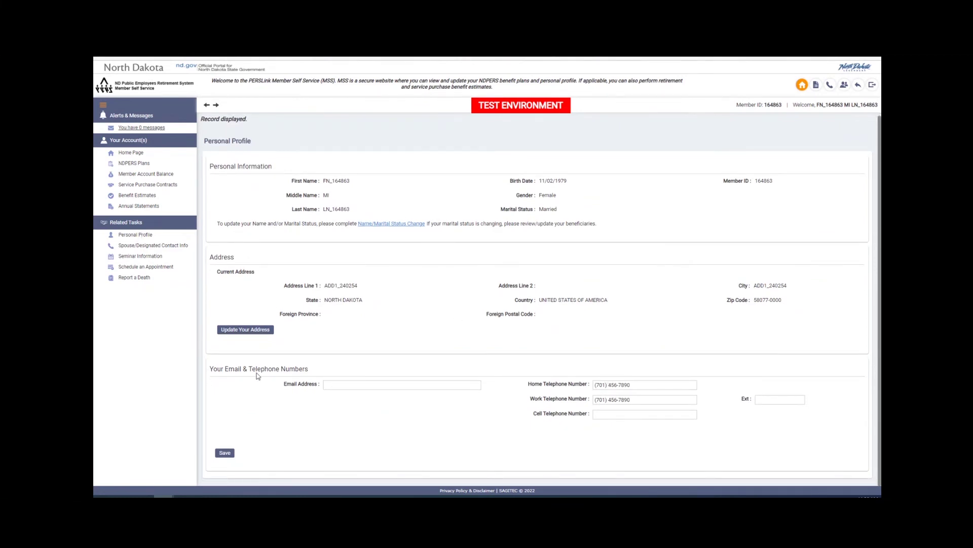
pyautogui.click(169, 247)
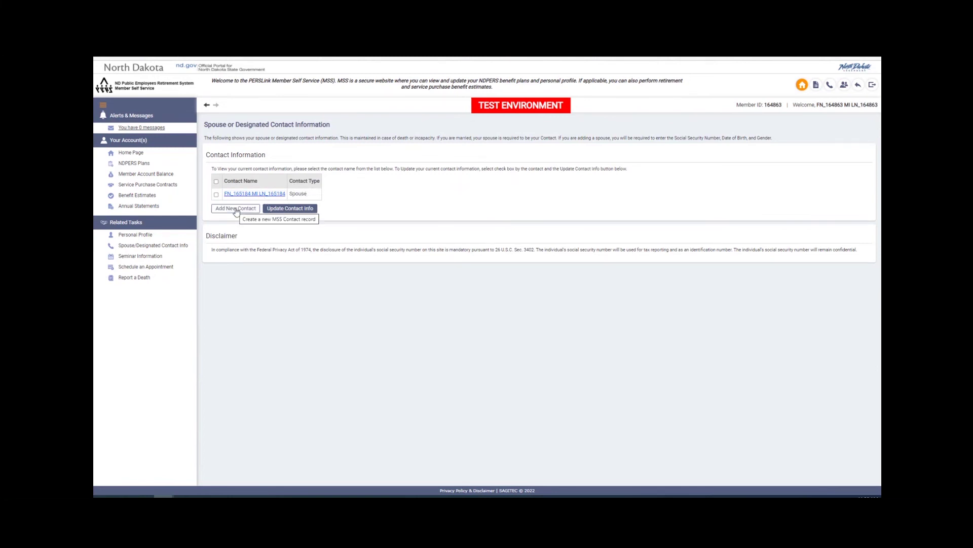
# Add a new contact with the contact's last and first name, gender Female, and social security number
pyautogui.click(236, 210)
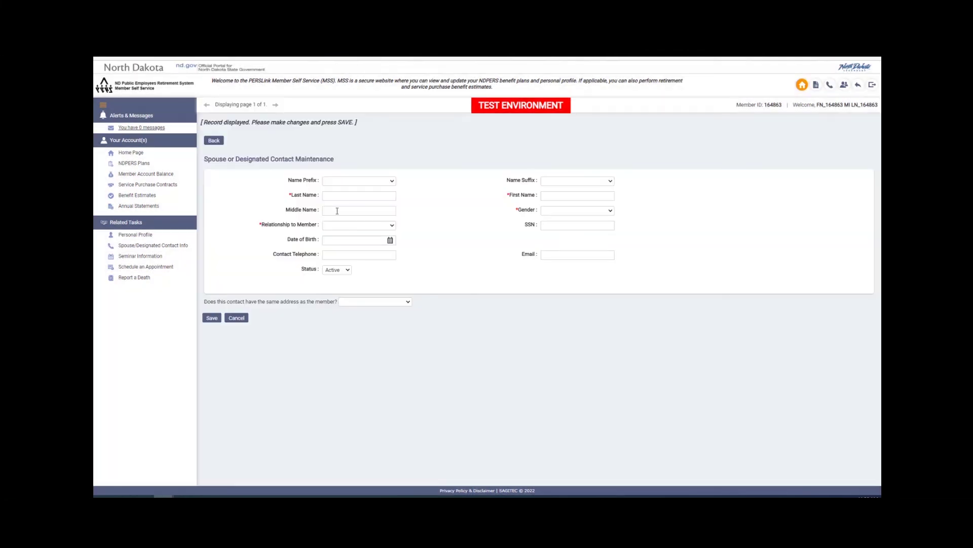
pyautogui.click(334, 197)
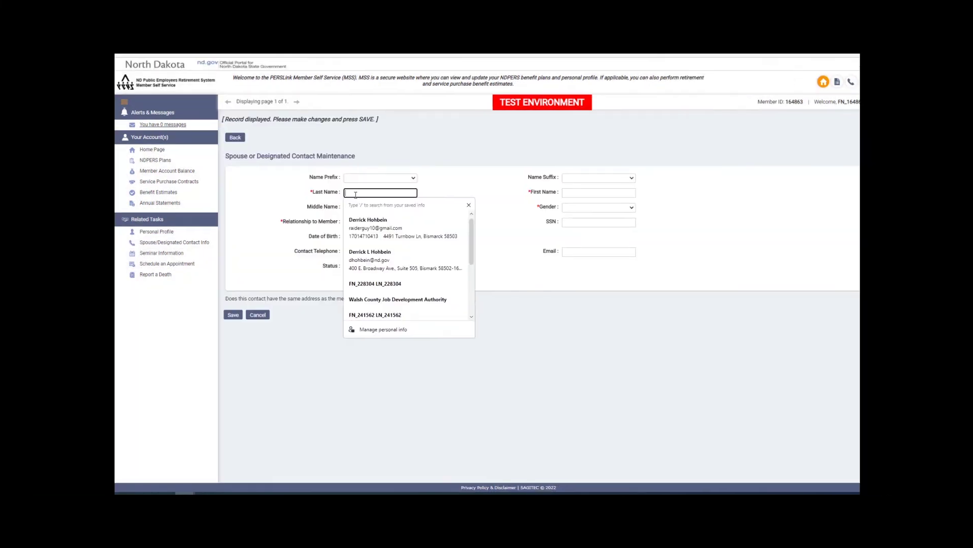
pyautogui.write('Mon')
pyautogui.press('BackSpace')
pyautogui.press('BackSpace')
pyautogui.press('BackSpace')
pyautogui.write('Duck')
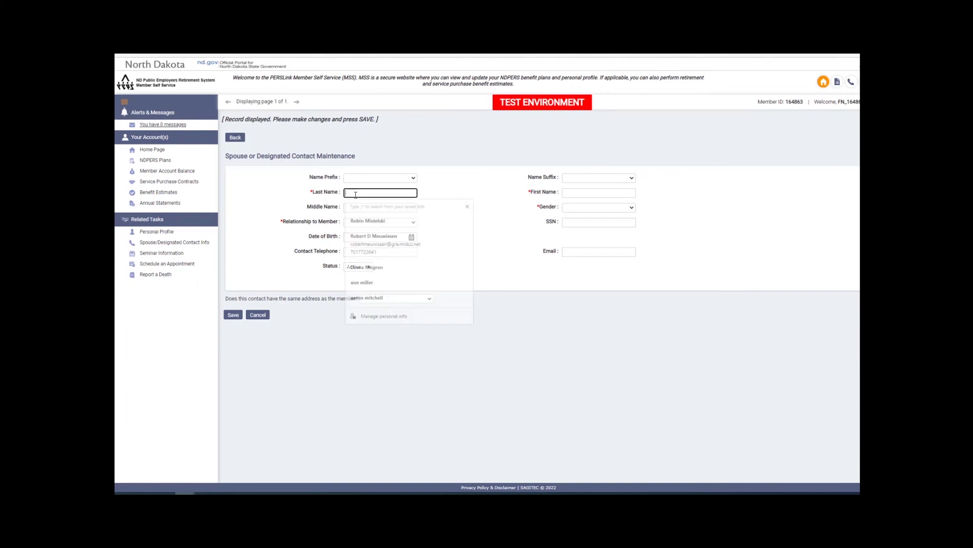
pyautogui.press('Tab')
pyautogui.write('Mom')
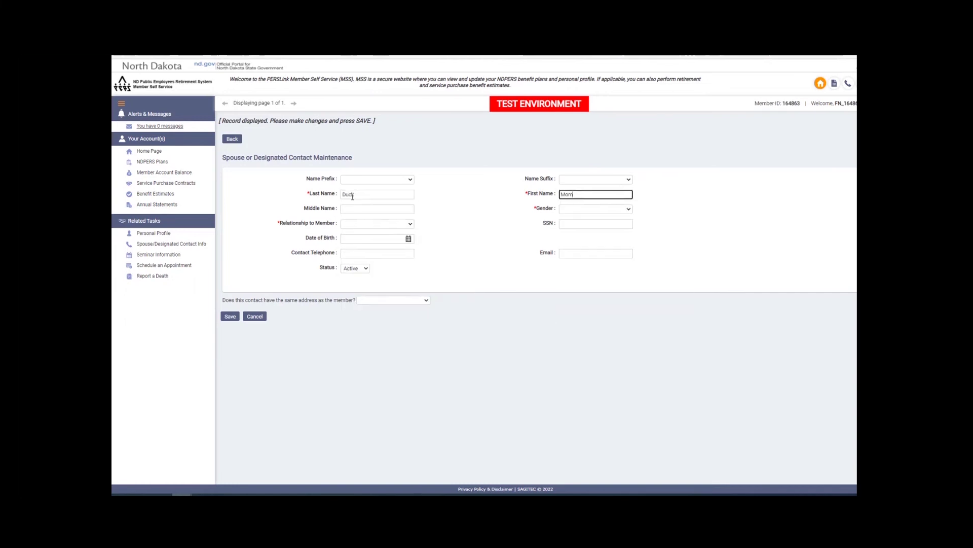
pyautogui.click(571, 210)
pyautogui.click(571, 223)
pyautogui.click(572, 223)
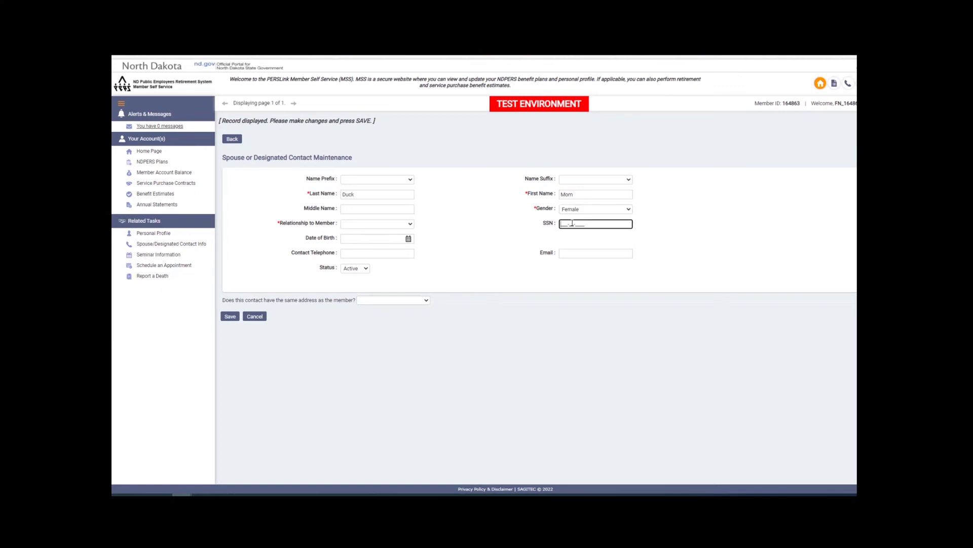
# Make the contact an Alternate Contact, born 01/01/1954, with a telephone number and same address Yes, then save
pyautogui.click(361, 224)
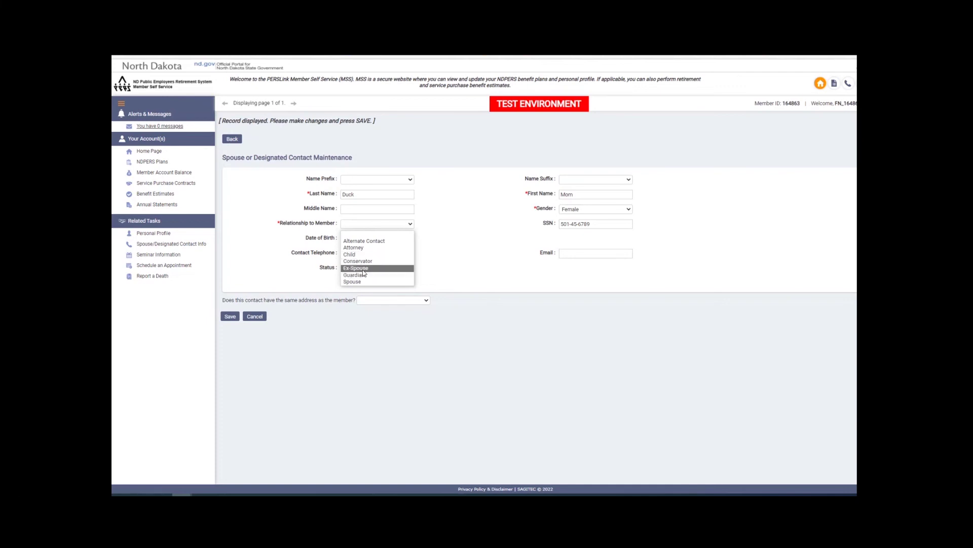
pyautogui.click(388, 241)
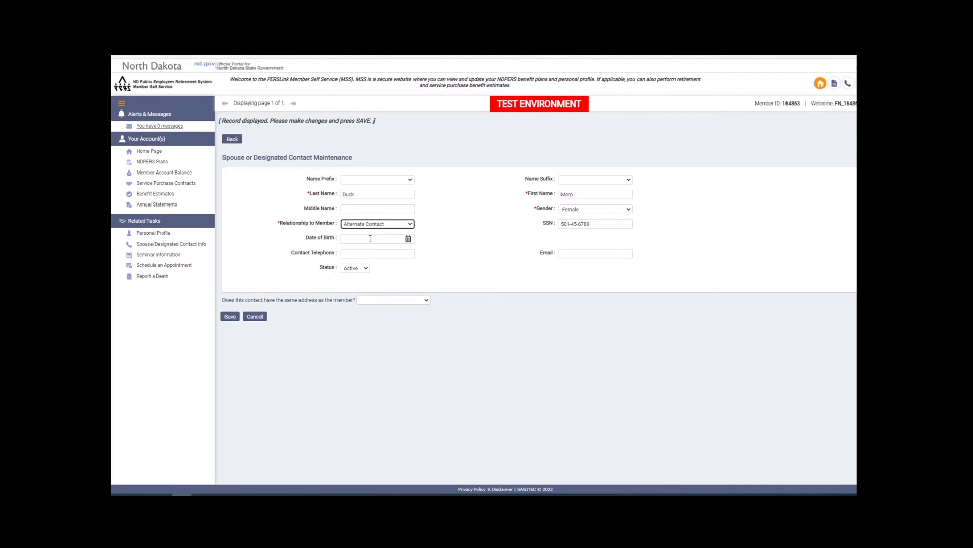
pyautogui.click(370, 238)
pyautogui.write('01/01/1954')
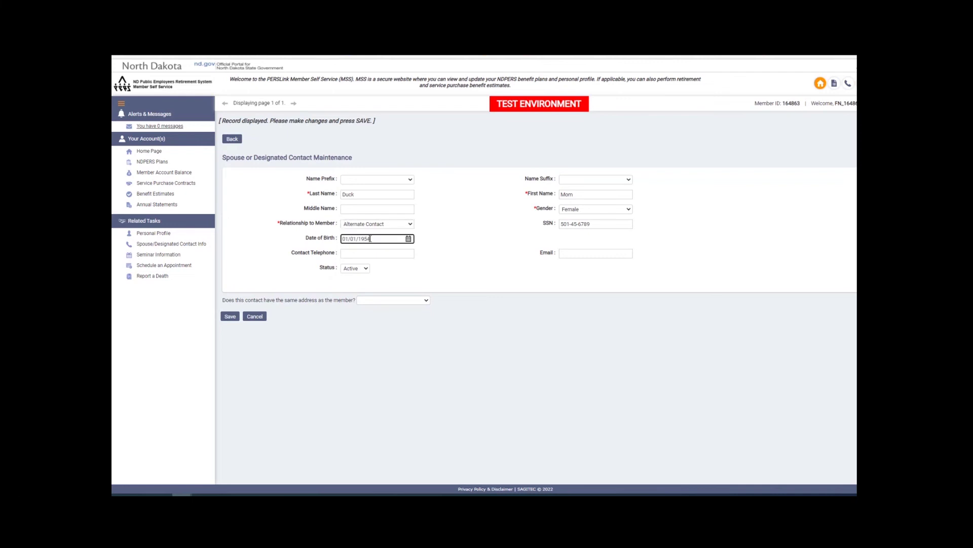
pyautogui.click(357, 251)
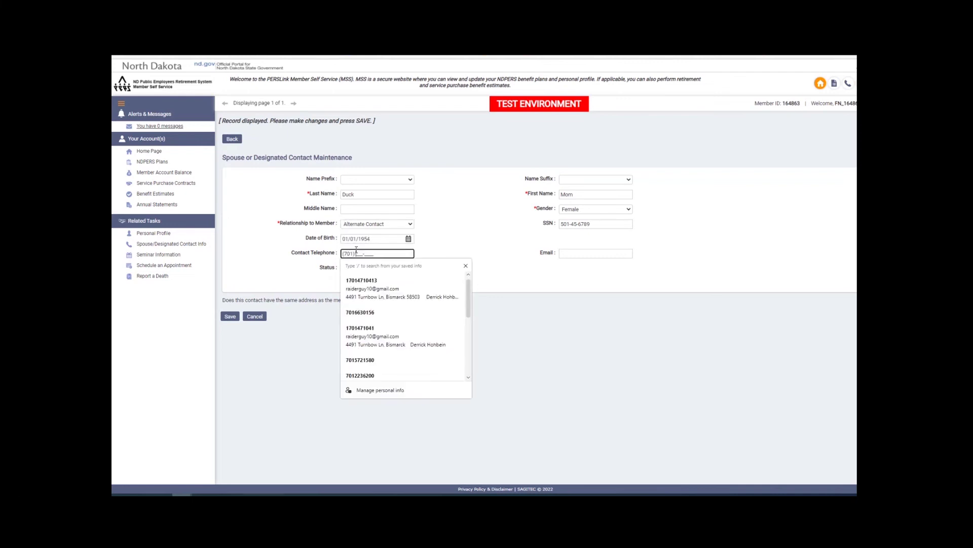
pyautogui.click(554, 263)
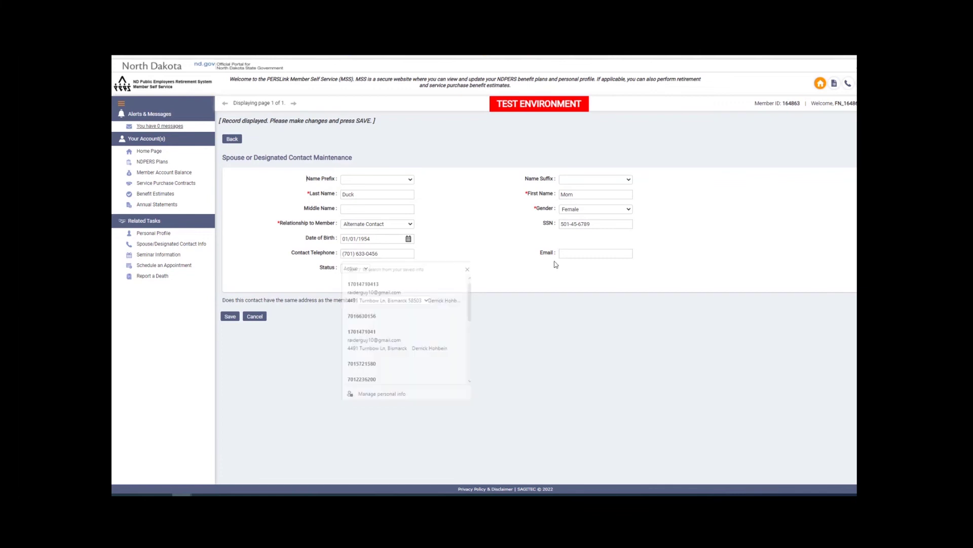
pyautogui.click(371, 303)
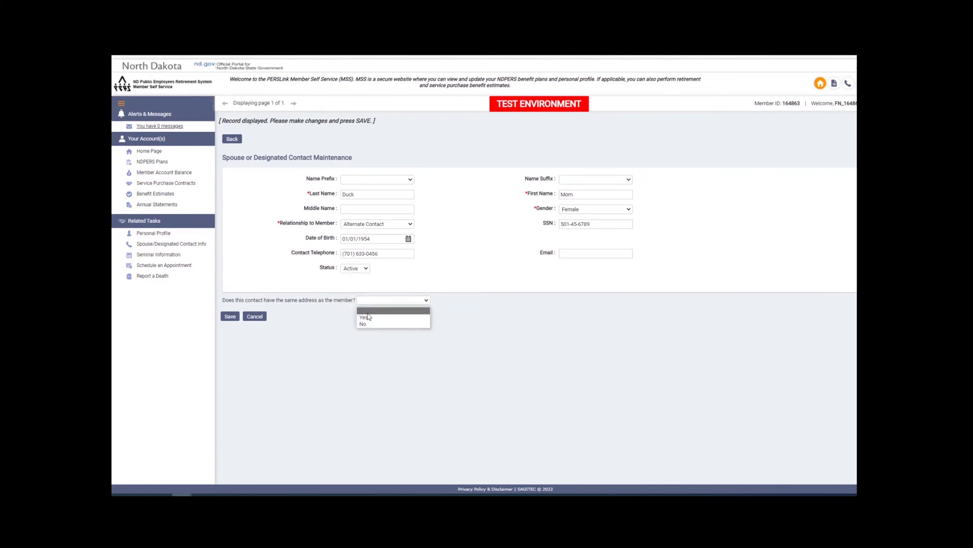
pyautogui.click(363, 316)
pyautogui.click(229, 318)
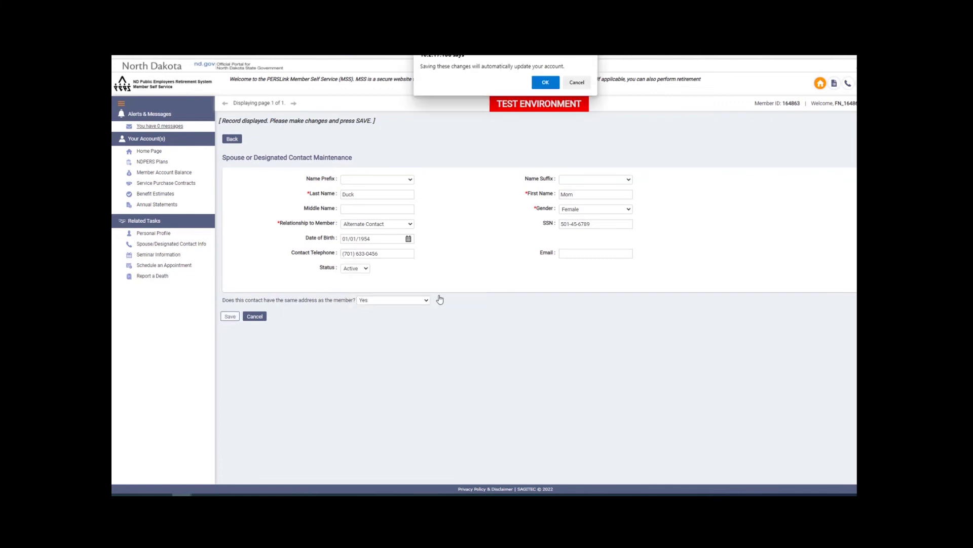
# Confirm the contact save and go to Seminar Information's NDPERS upcoming events page
pyautogui.click(546, 82)
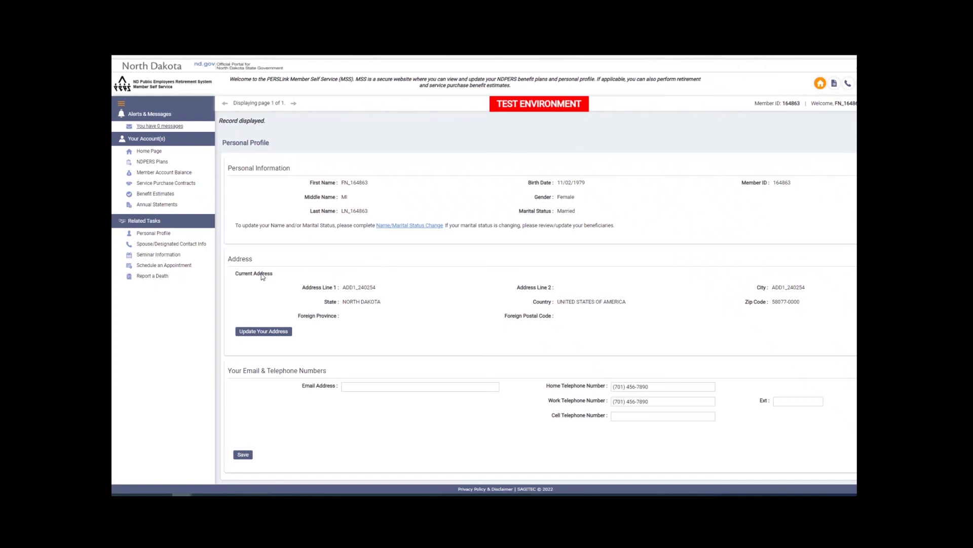
pyautogui.click(167, 257)
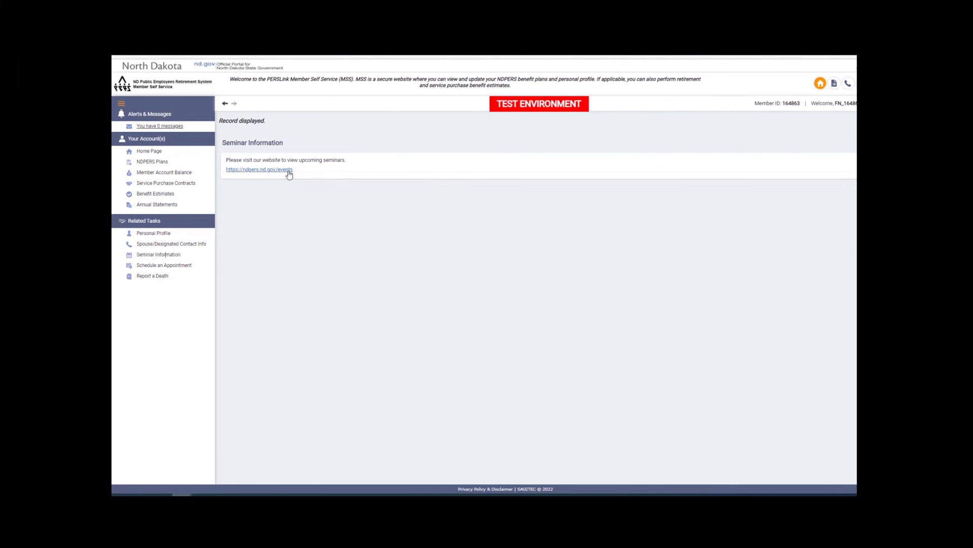
pyautogui.click(269, 170)
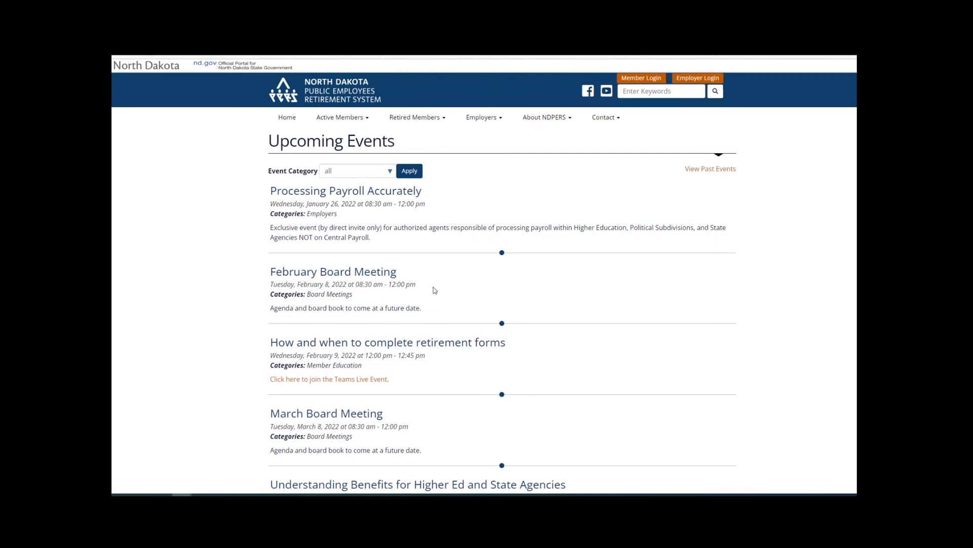
# Scroll through the Upcoming Events list, then close it to return to the portal
pyautogui.scroll(-5, 406, 299)
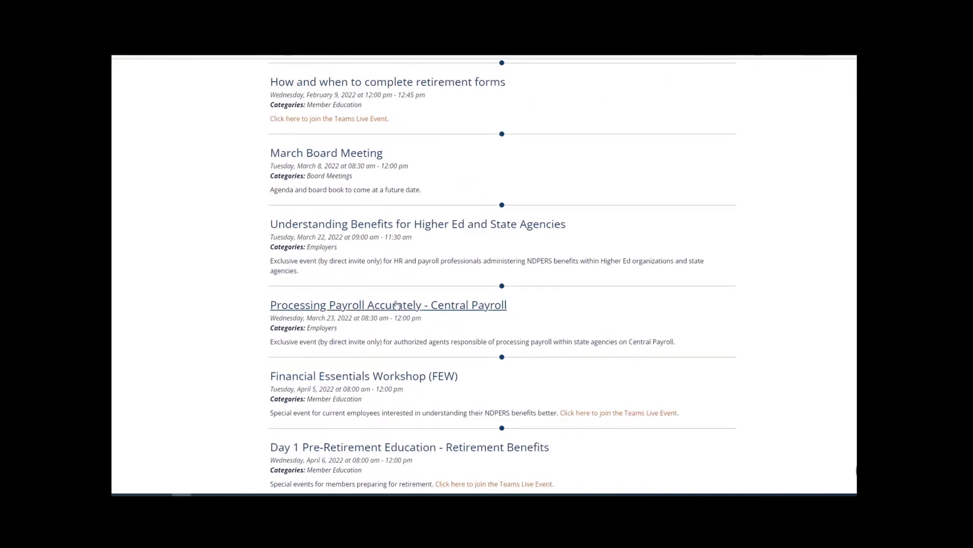
pyautogui.scroll(-1, 304, 294)
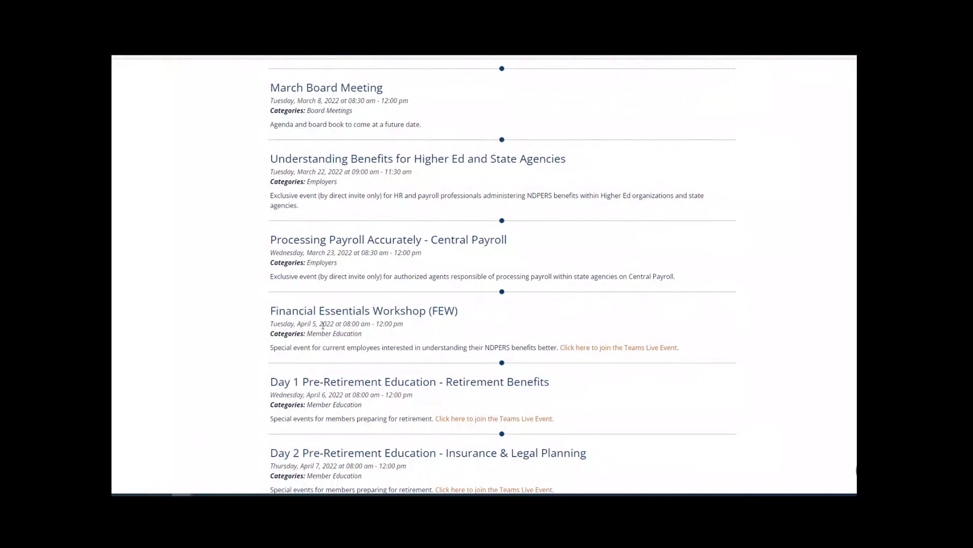
pyautogui.scroll(-2, 323, 325)
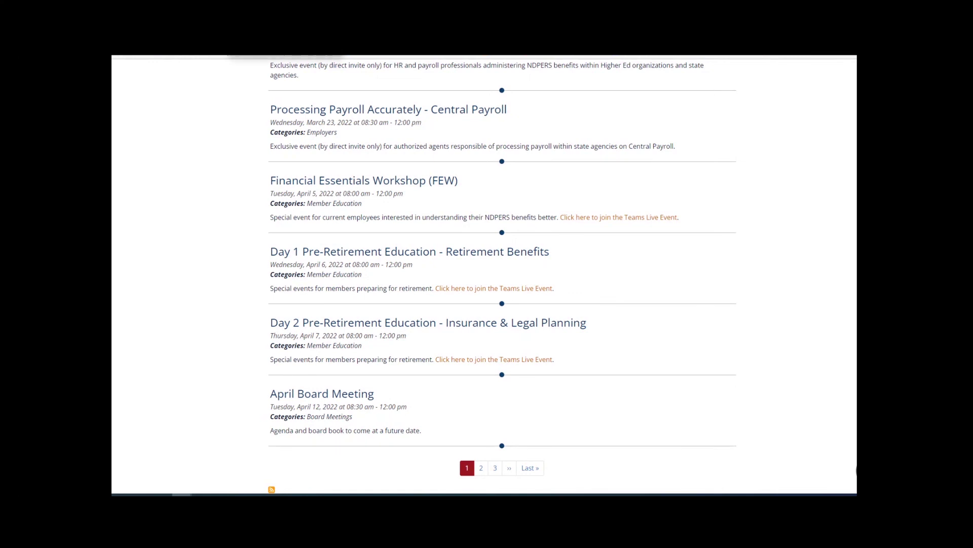
pyautogui.hotkey('ctrl', 'w')
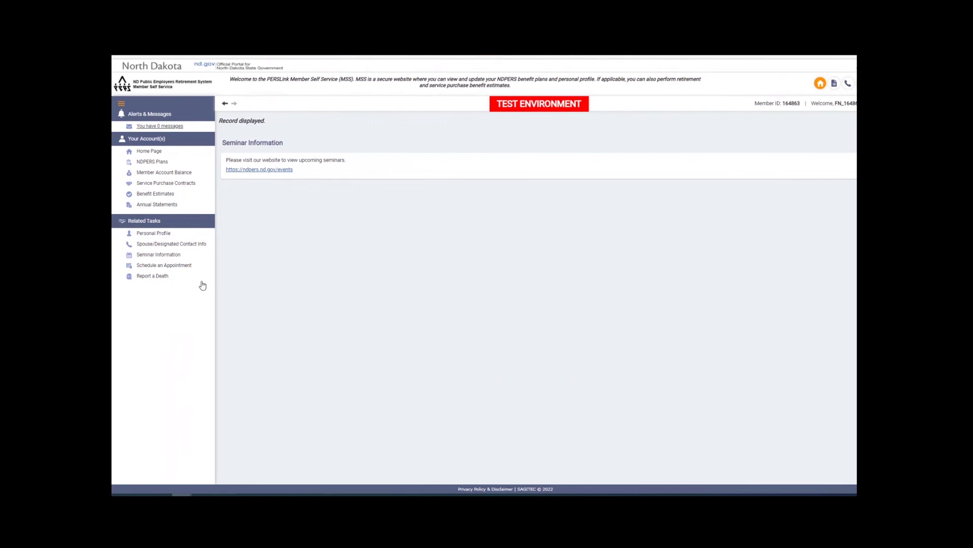
# Start a Service Purchase appointment asking 'what this will cost' for 02/01/2022–02/28/2022
pyautogui.click(175, 265)
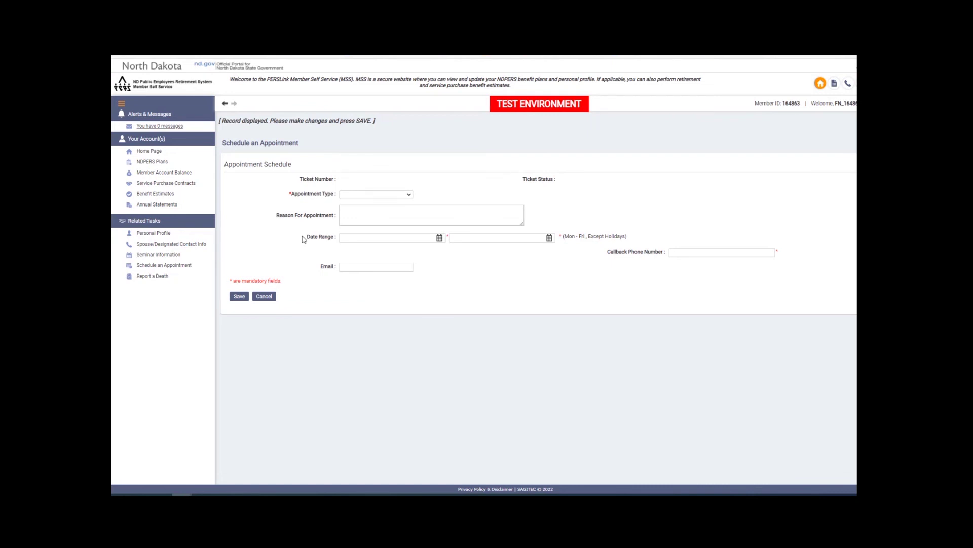
pyautogui.click(376, 195)
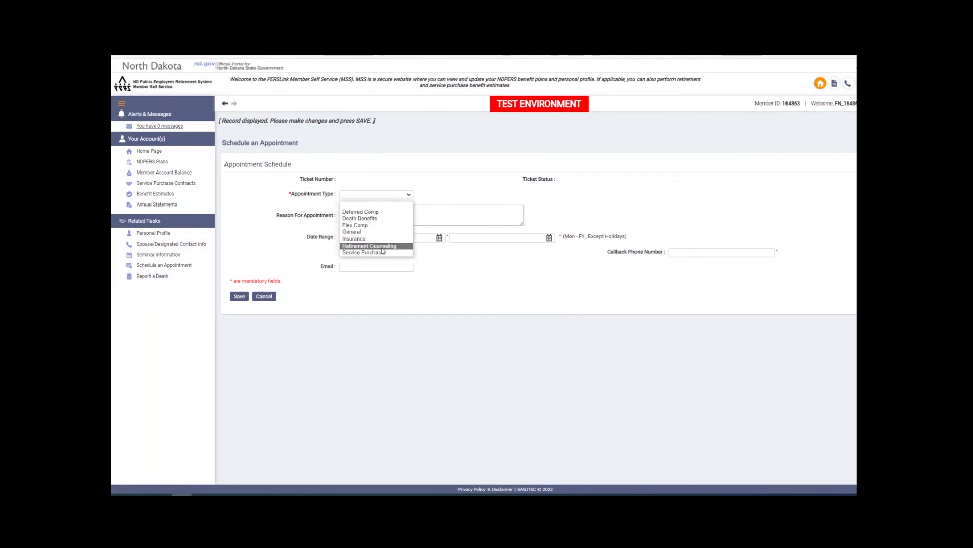
pyautogui.click(381, 252)
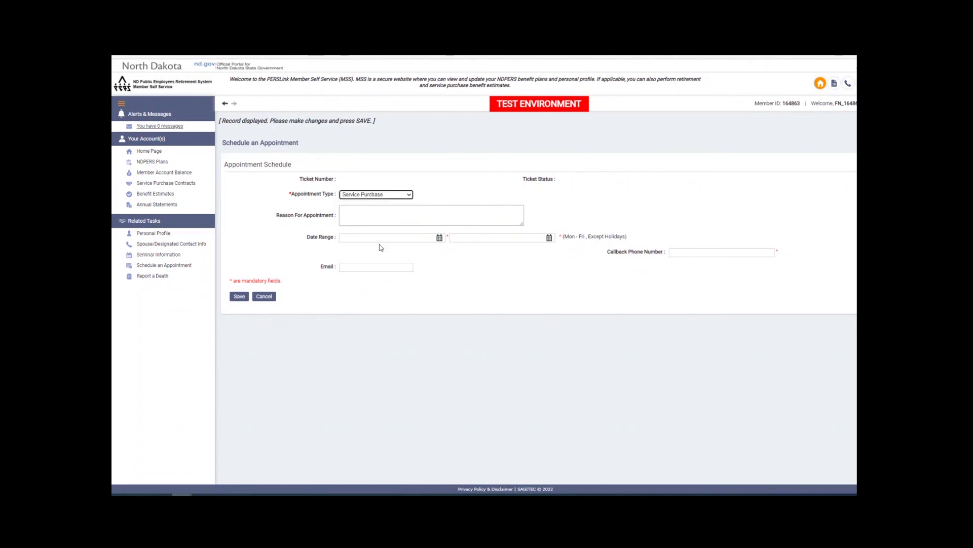
pyautogui.click(368, 217)
pyautogui.write('Want to kknnow what this will cost')
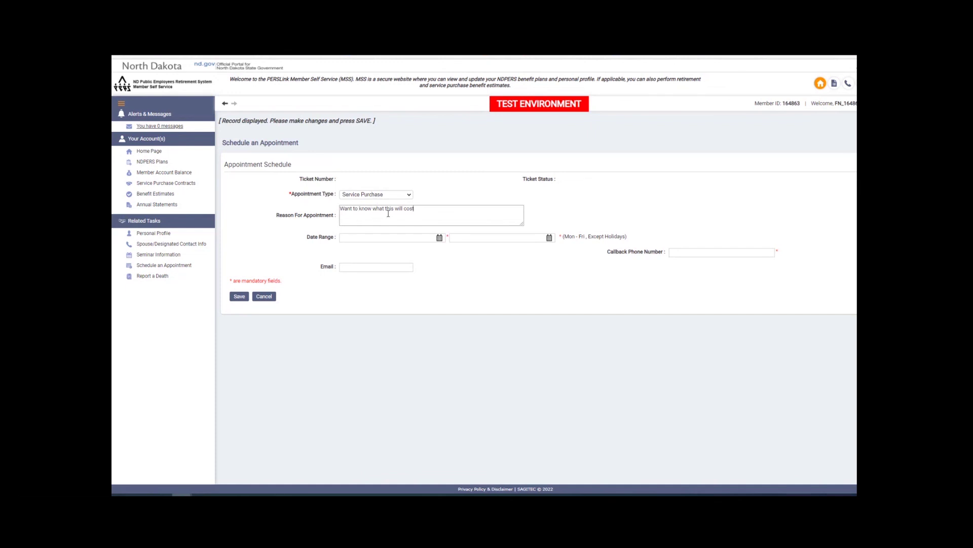
pyautogui.click(341, 238)
pyautogui.write('02012022')
pyautogui.press('Tab')
pyautogui.write('02/28/')
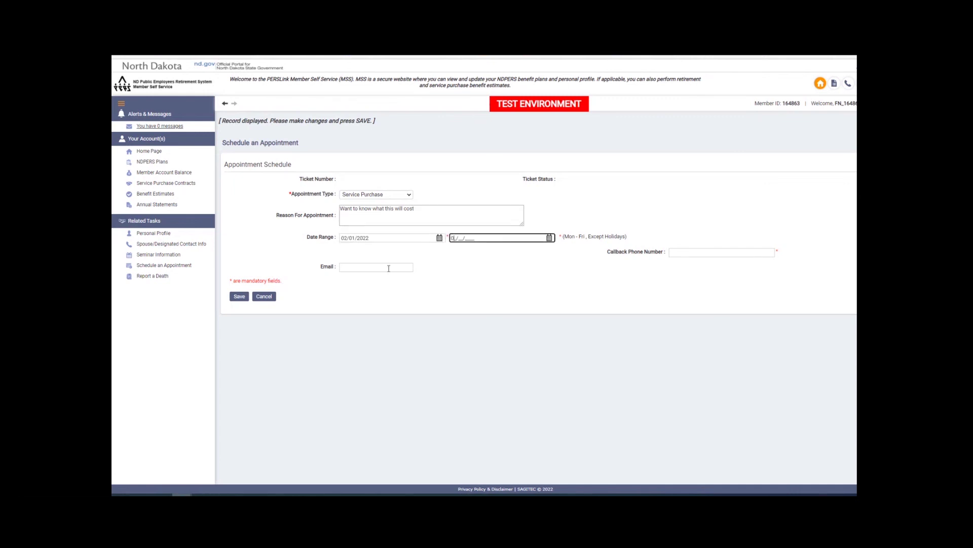
pyautogui.write('2022')
# Add the callback phone number and a saved email address, then submit the request
pyautogui.click(700, 255)
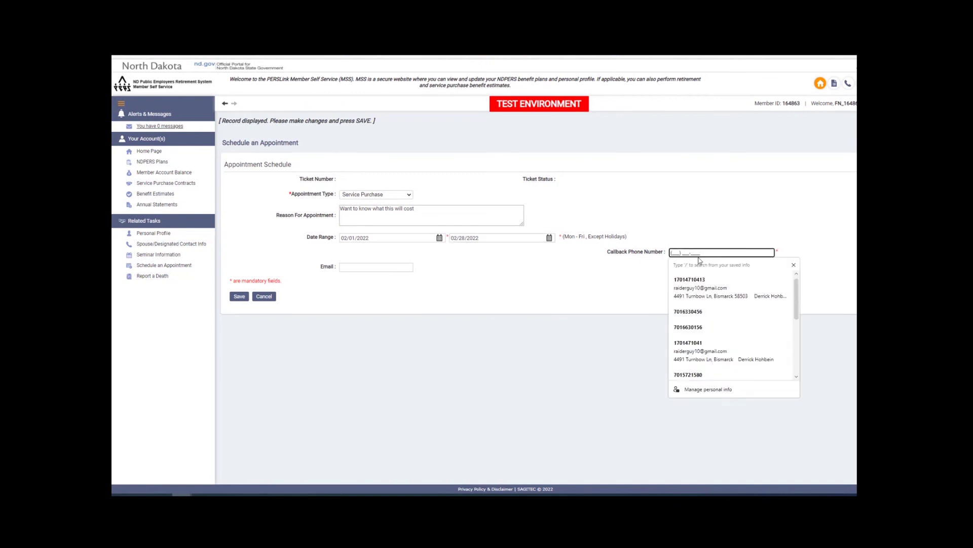
pyautogui.click(365, 267)
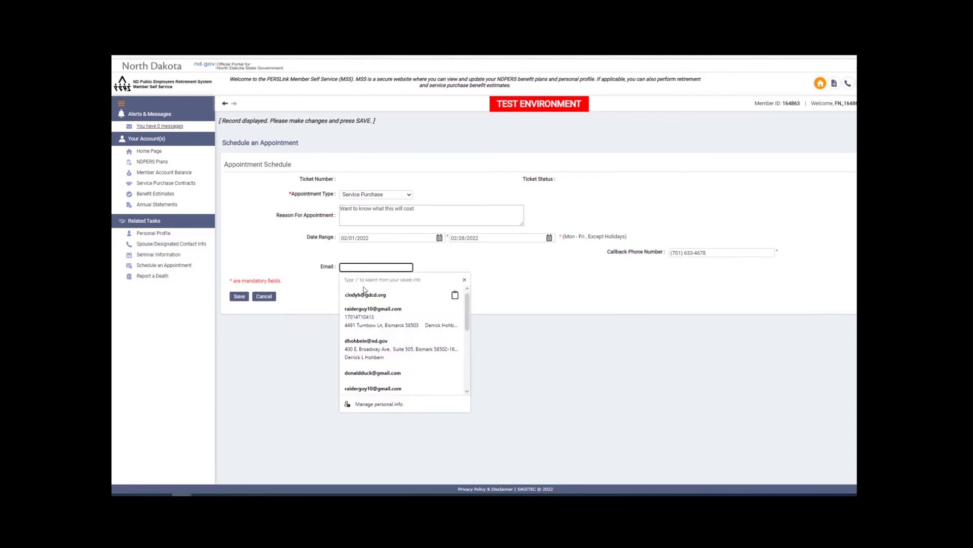
pyautogui.scroll(-1, 364, 290)
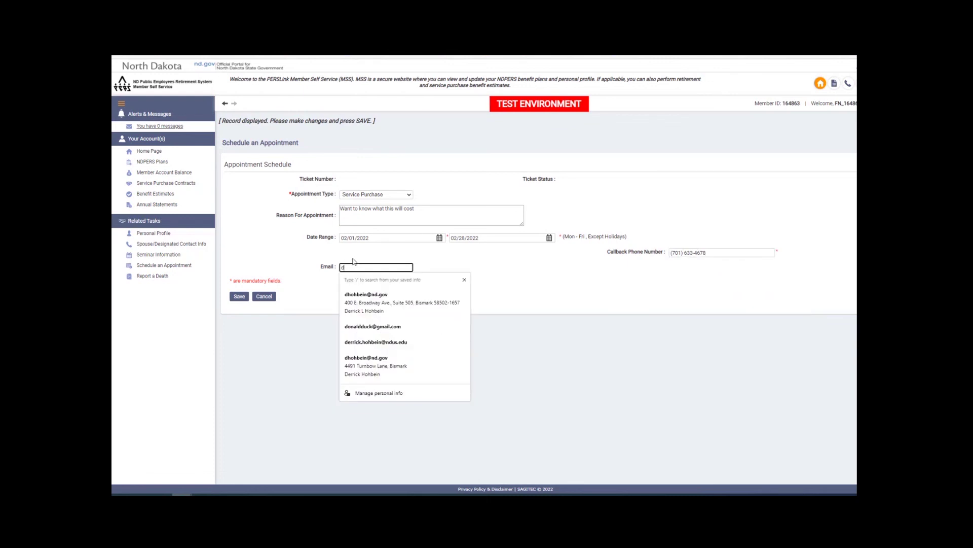
pyautogui.click(375, 326)
pyautogui.click(239, 296)
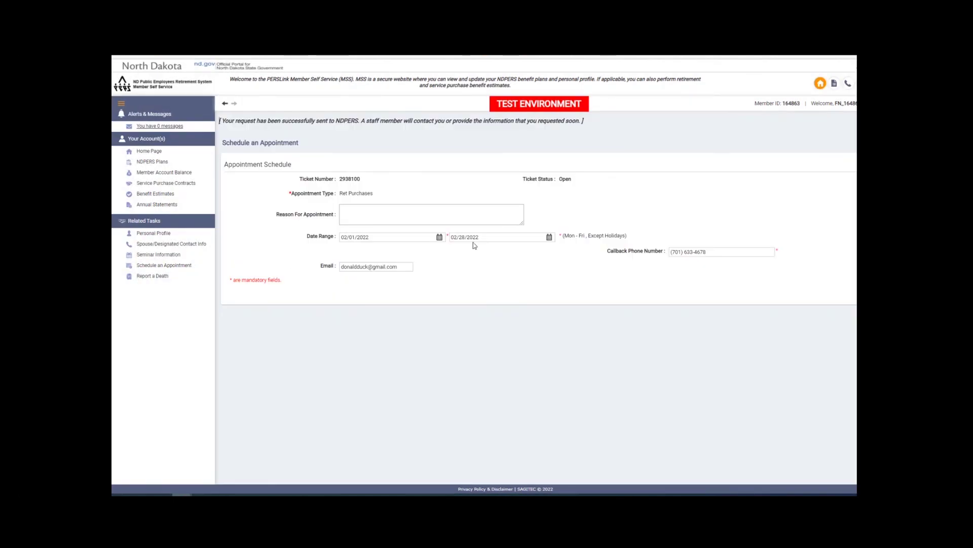
pyautogui.click(549, 238)
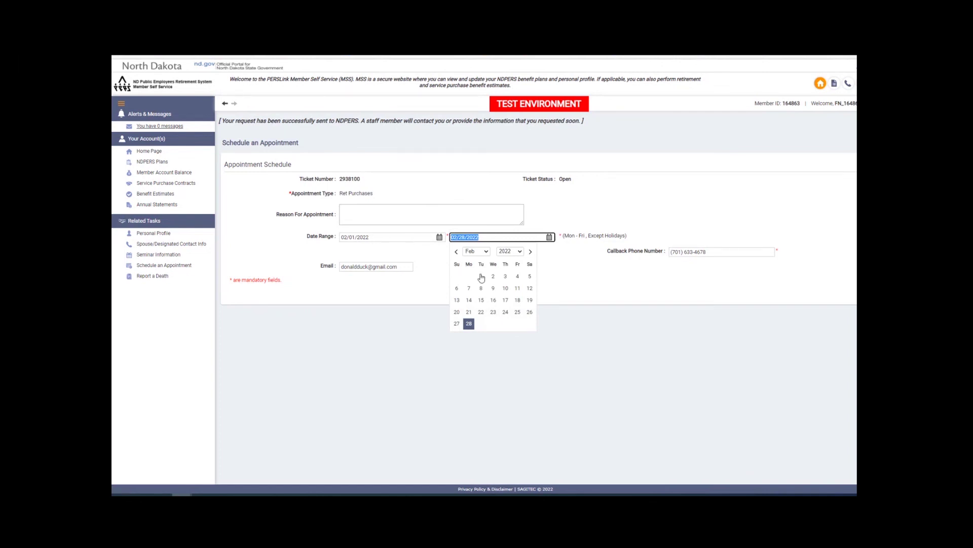
pyautogui.click(376, 312)
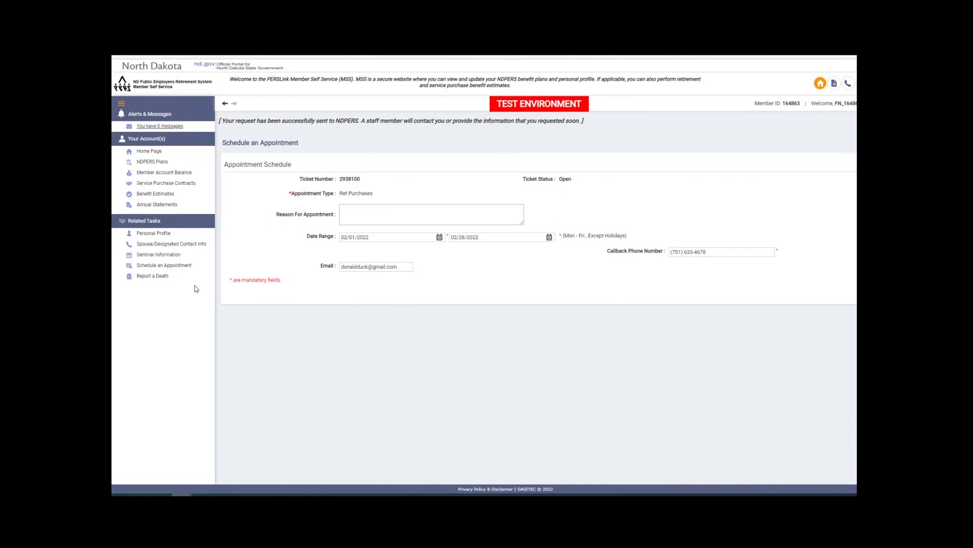
# Open the Report a Death form from the Related Tasks sidebar
pyautogui.click(166, 276)
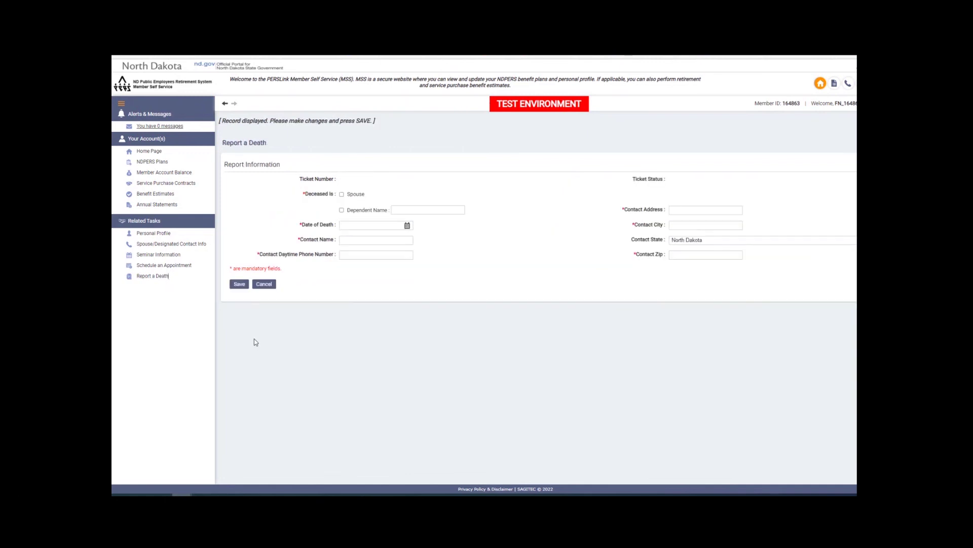